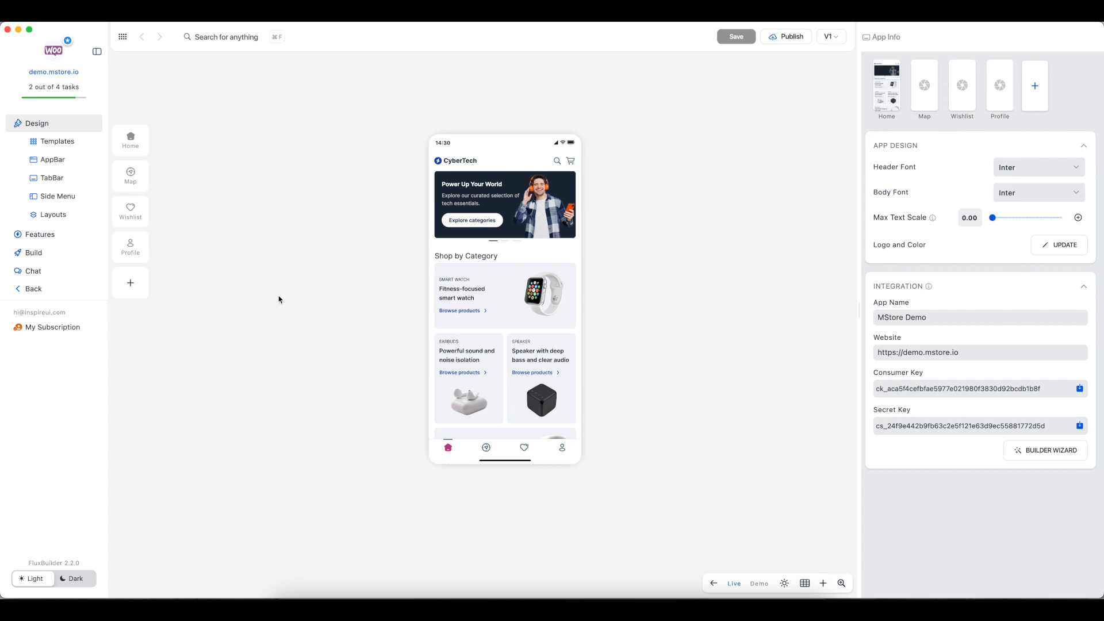
# Go to the cloud build page and choose Web as the build output.
pyautogui.click(39, 255)
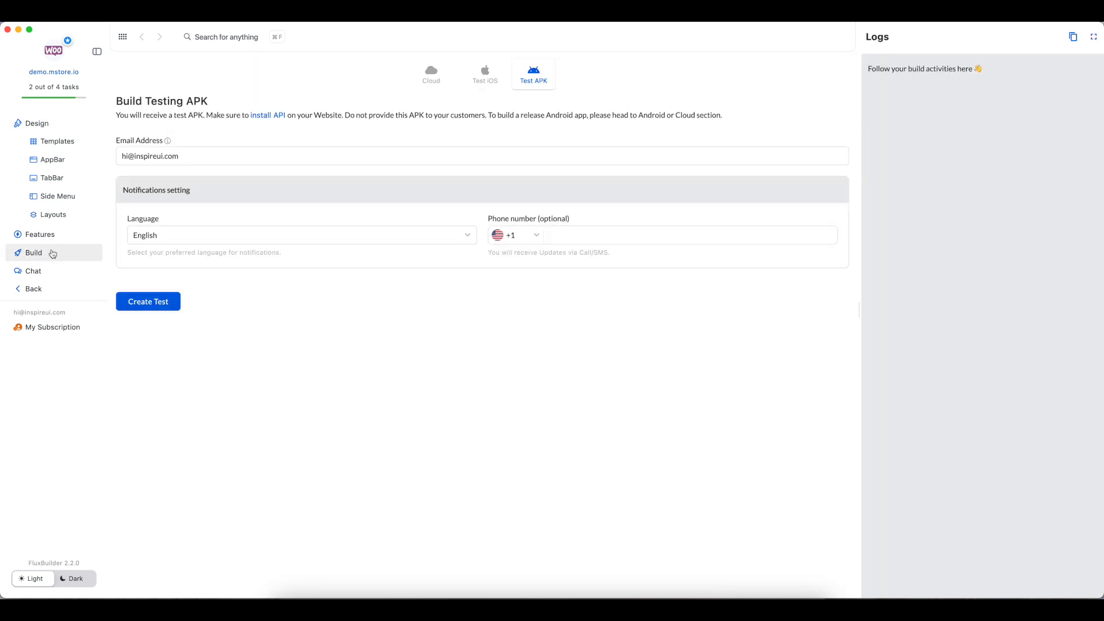
pyautogui.click(427, 77)
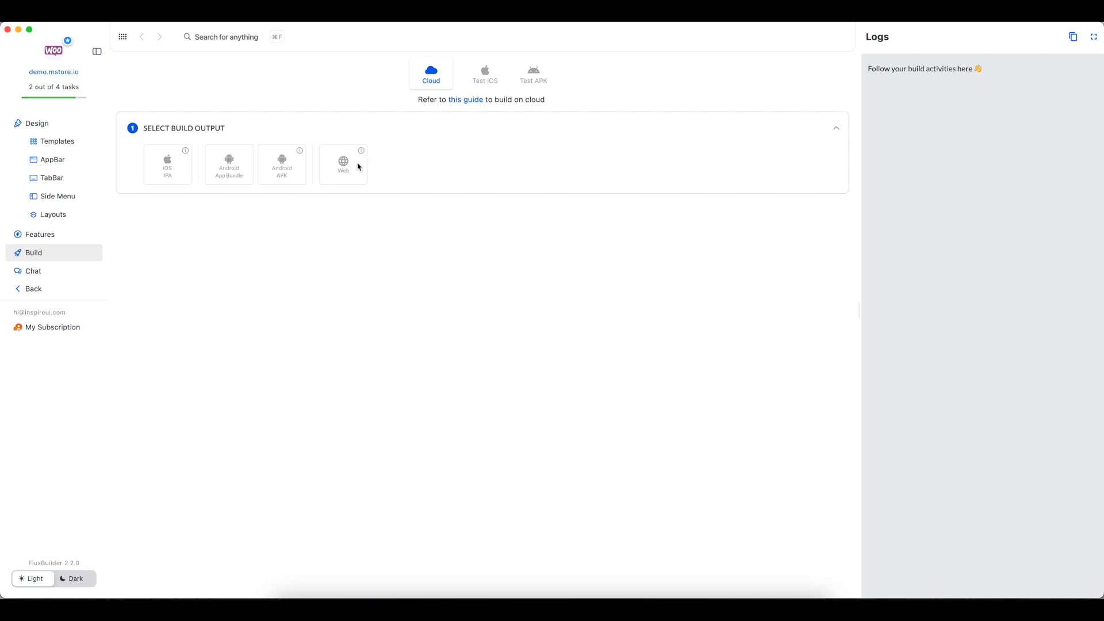
pyautogui.click(359, 167)
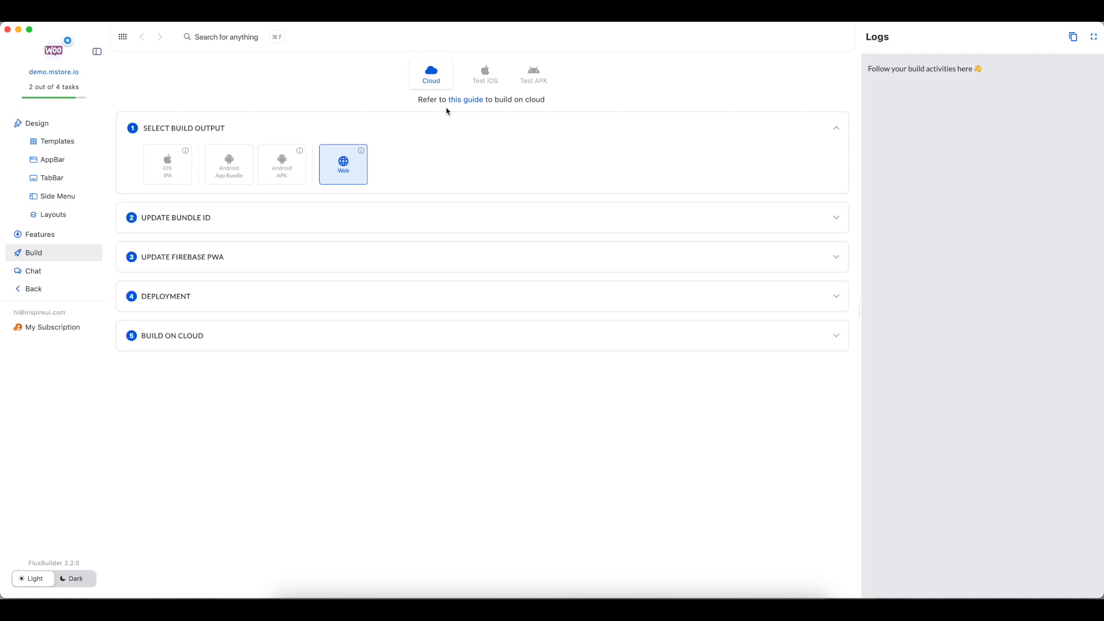
# Open the linked cloud build guide in the browser and go to the Build the PWA section of the Build PWA article.
pyautogui.click(463, 102)
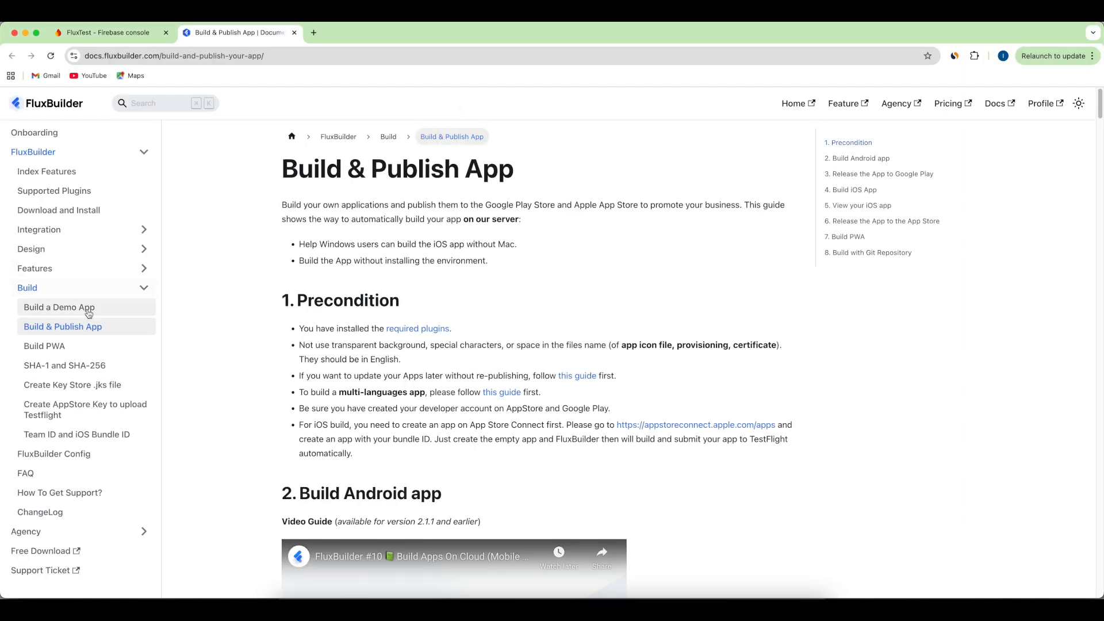
pyautogui.click(56, 349)
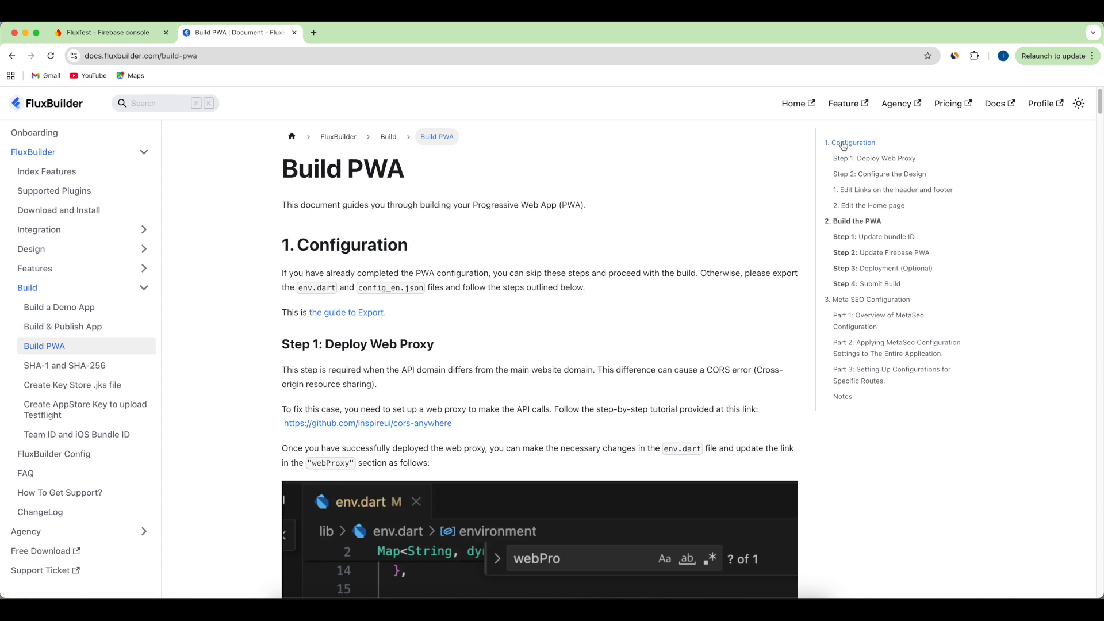
pyautogui.click(851, 223)
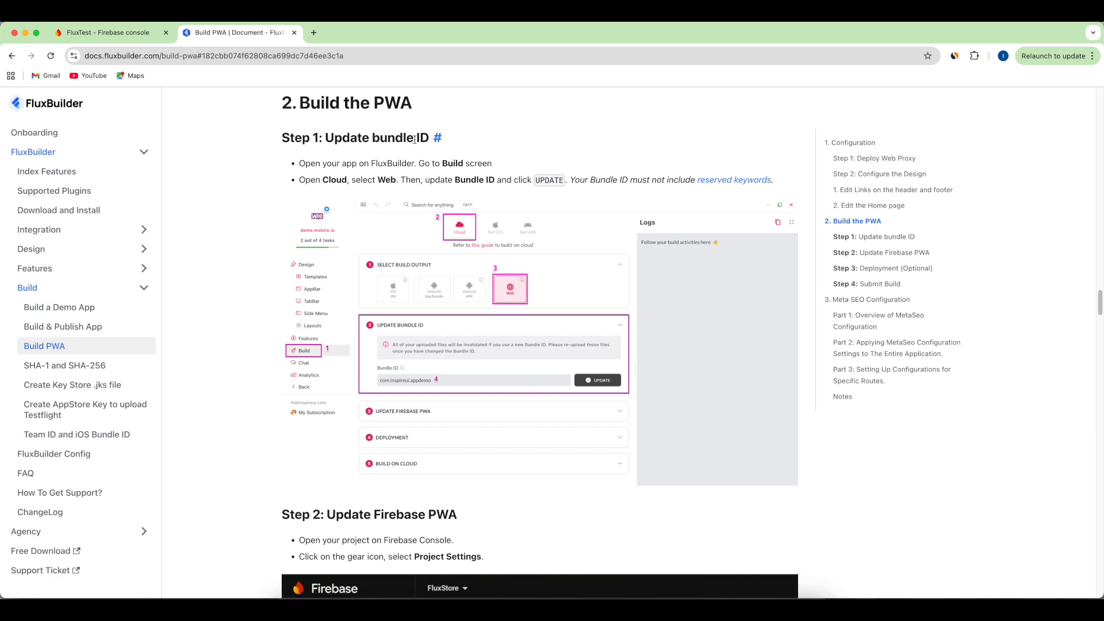
# Switch back to FluxBuilder and update the bundle ID to com.inspireui.fluxtest.
pyautogui.press('super+Tab')
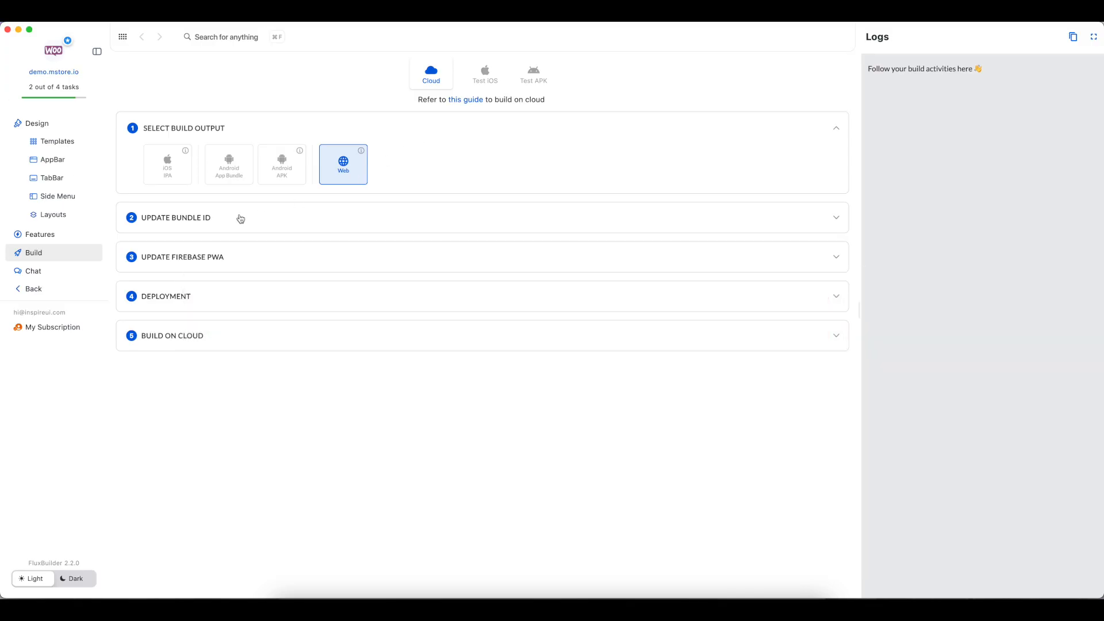
pyautogui.click(193, 221)
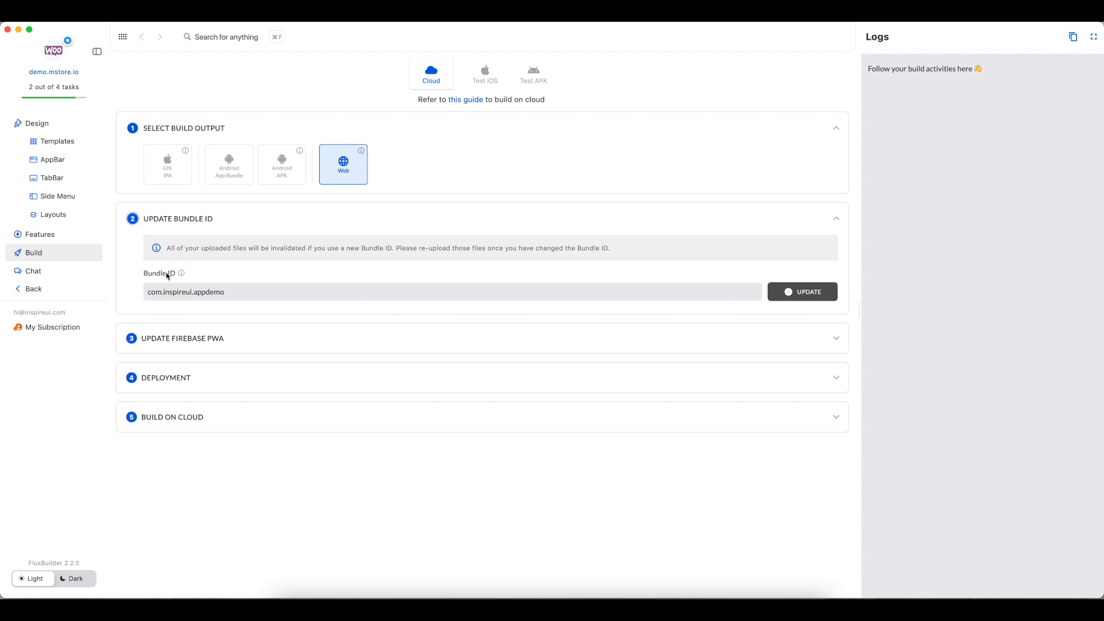
pyautogui.moveTo(182, 274)
pyautogui.press('BackSpace')
pyautogui.press('BackSpace')
pyautogui.press('BackSpace')
pyautogui.press('BackSpace')
pyautogui.press('BackSpace')
pyautogui.press('BackSpace')
pyautogui.press('BackSpace')
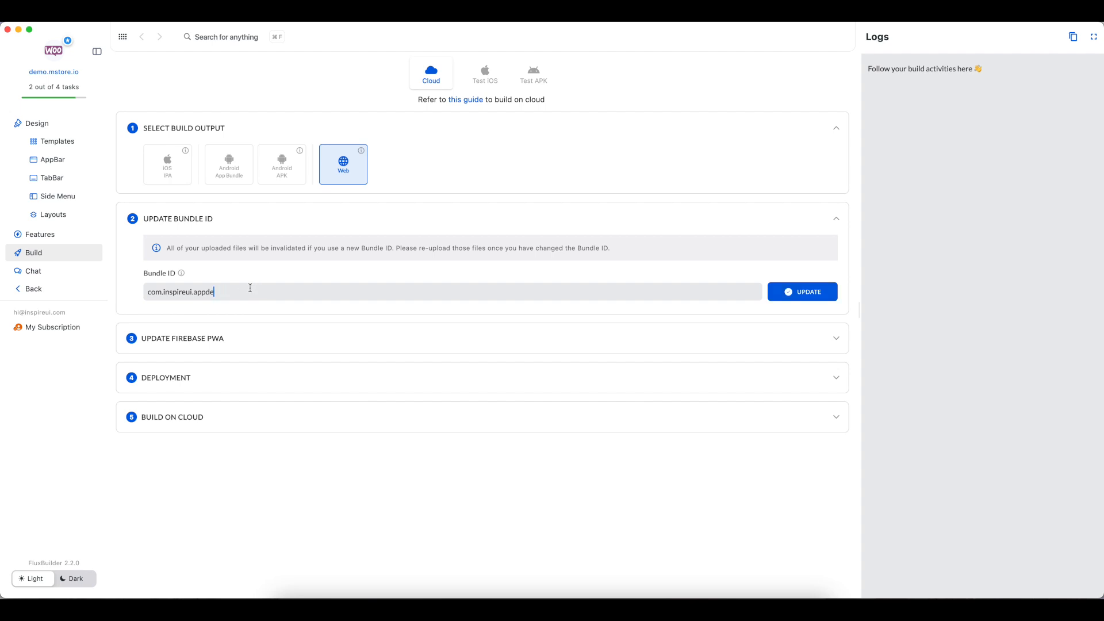
pyautogui.write('fluxtest')
pyautogui.click(813, 294)
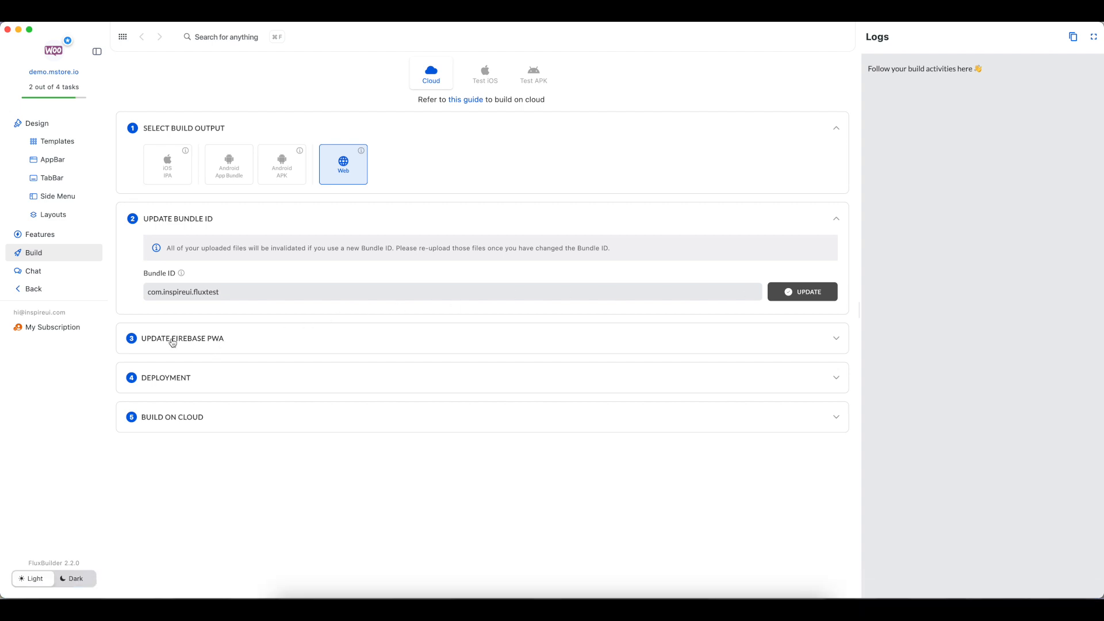
# Expand the Update Firebase PWA section, and consult the Step 2: Update Firebase PWA instructions in the browser guide.
pyautogui.click(264, 343)
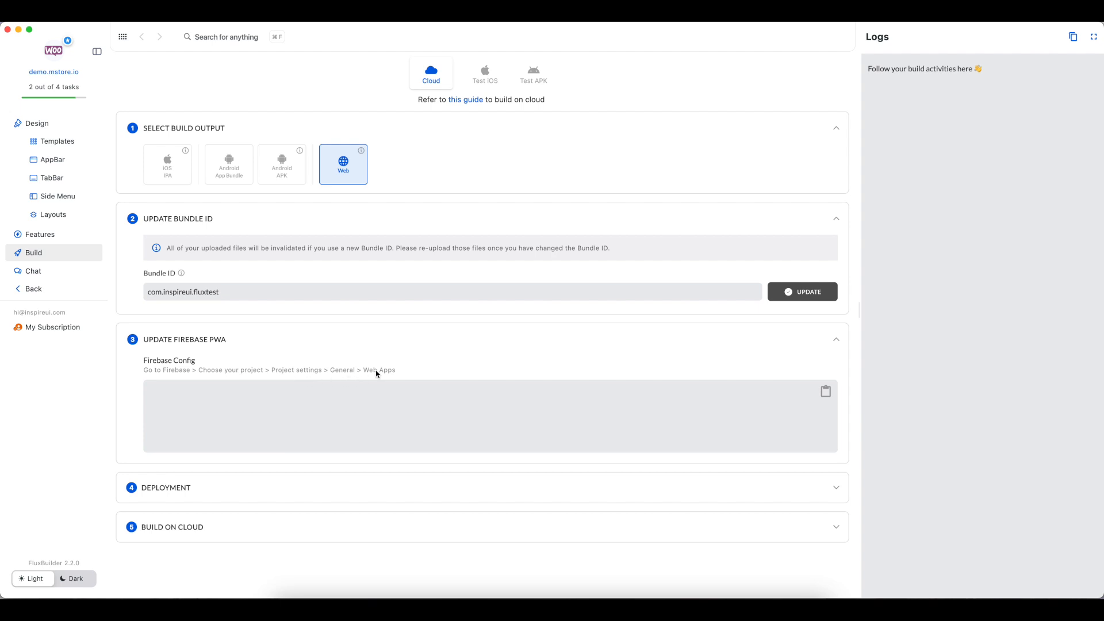
pyautogui.press('super+Tab')
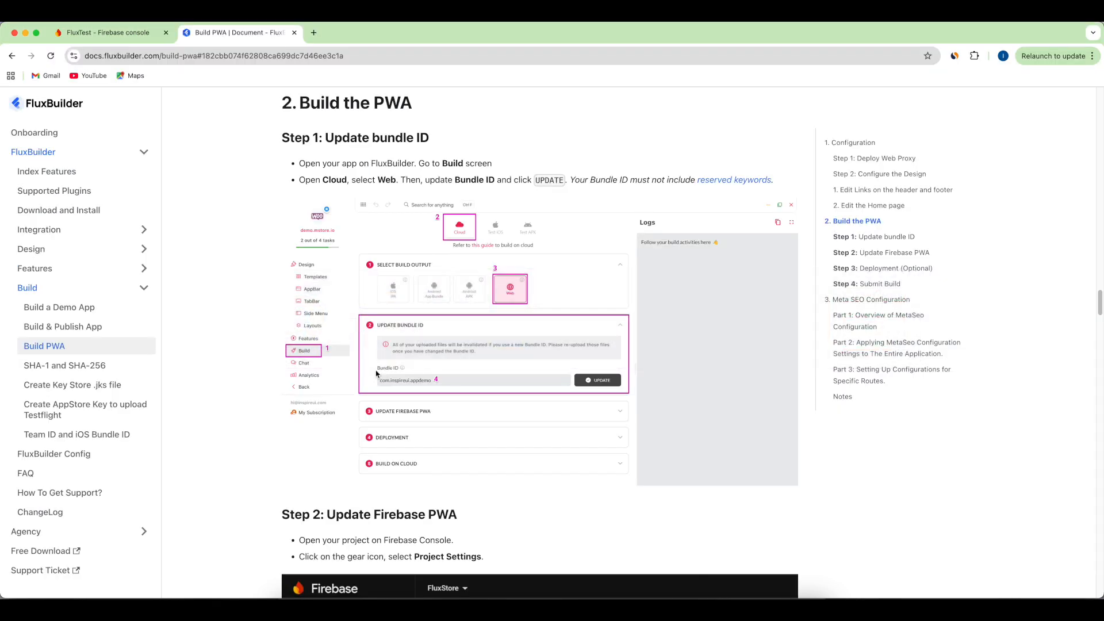
pyautogui.scroll(-6, 367, 480)
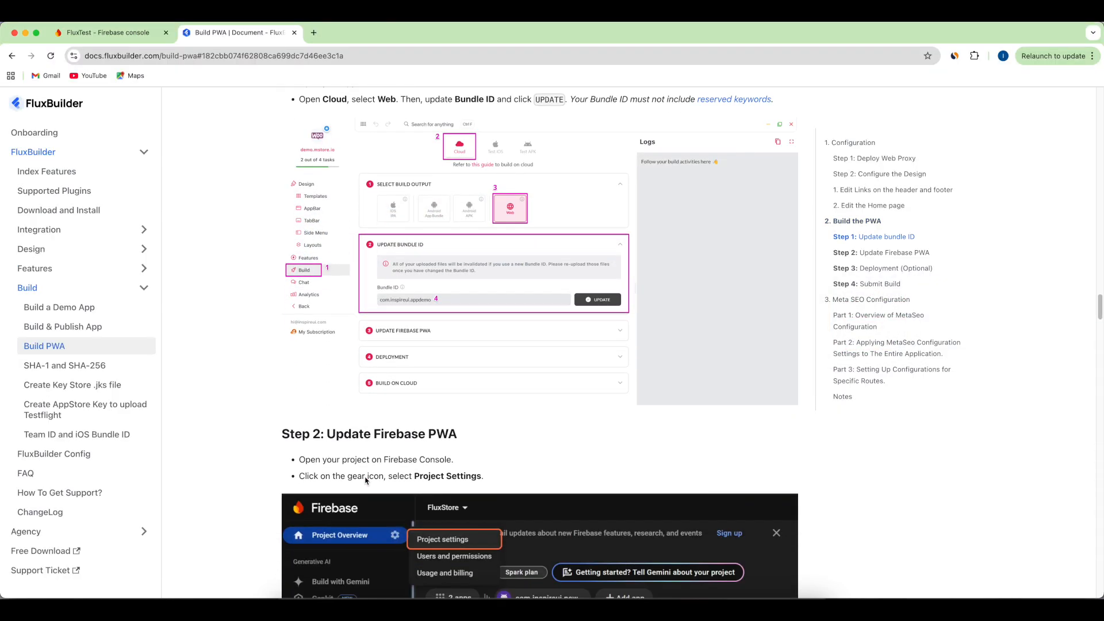
pyautogui.scroll(-1, 366, 481)
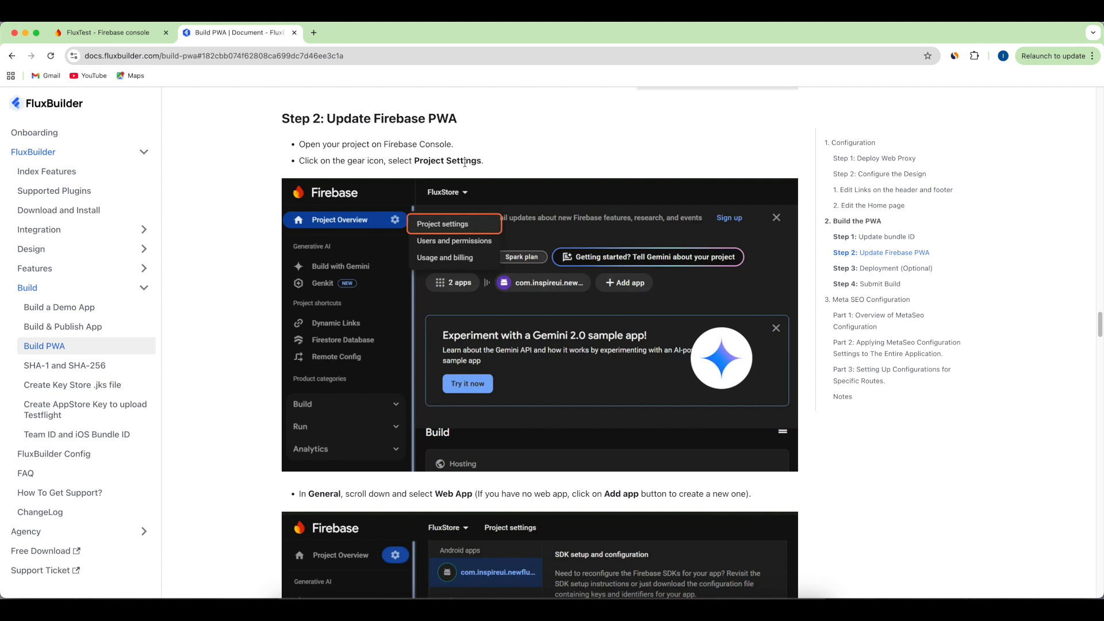
# Switch to the Firebase console and open the general project settings of the FluxTest project.
pyautogui.click(138, 40)
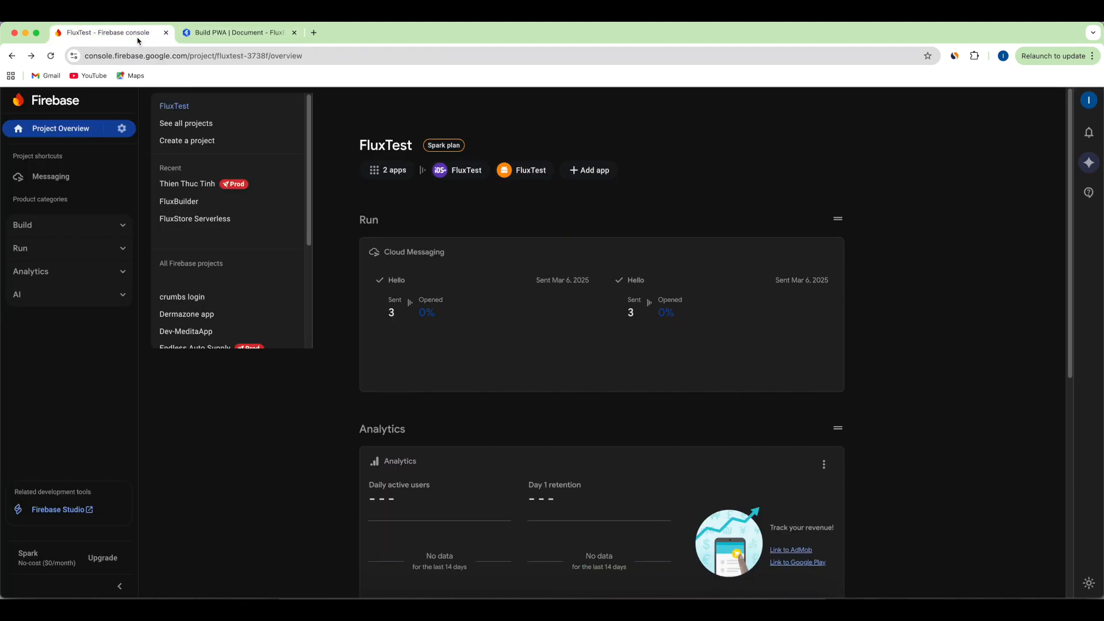
pyautogui.click(173, 107)
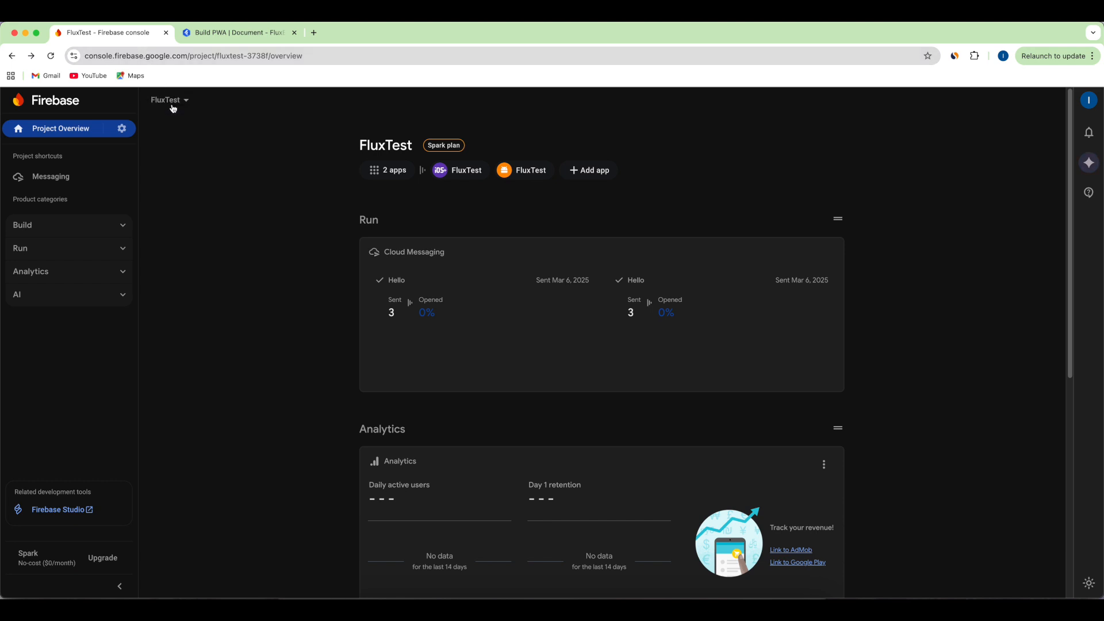
pyautogui.click(121, 128)
pyautogui.click(165, 137)
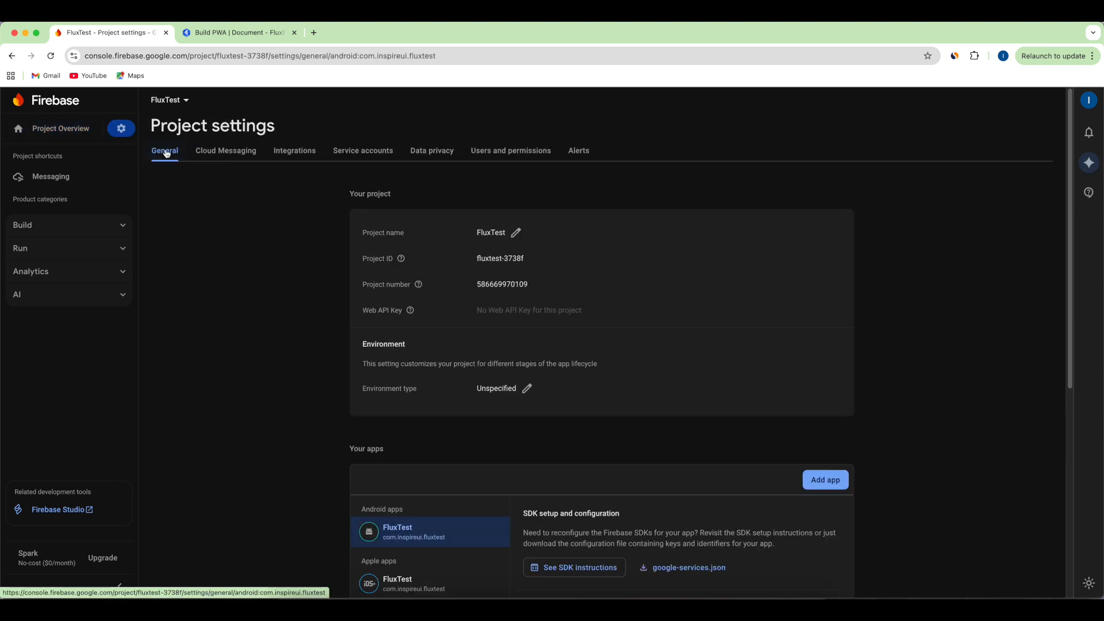
# Register a new web app nicknamed My Web App in the Firebase project and continue to the console.
pyautogui.scroll(-3, 410, 454)
pyautogui.scroll(-3, 454, 448)
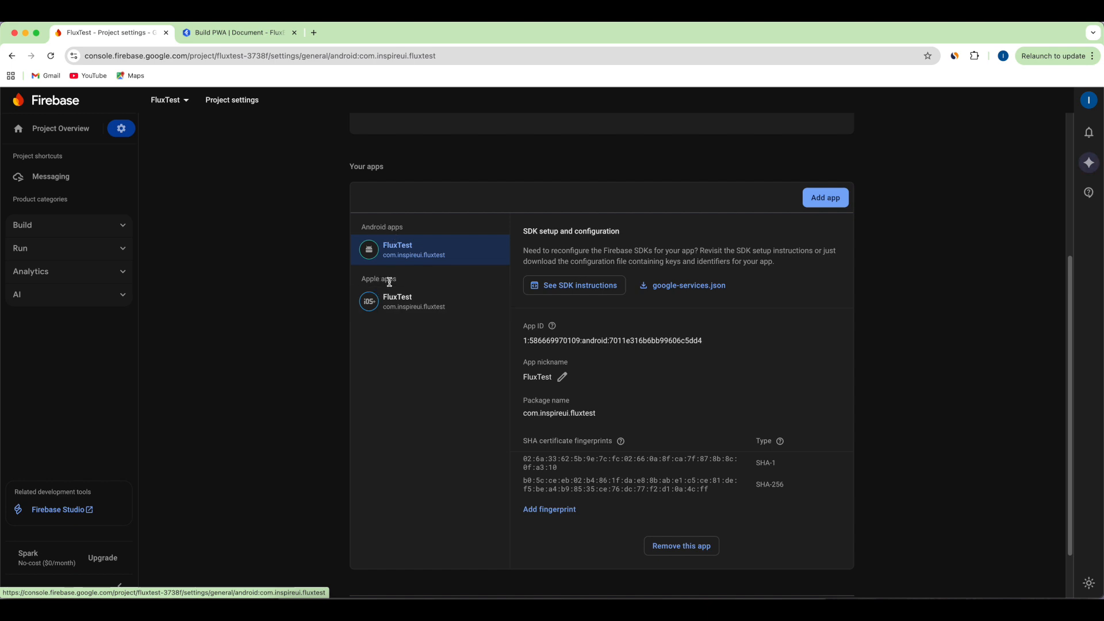
pyautogui.click(823, 197)
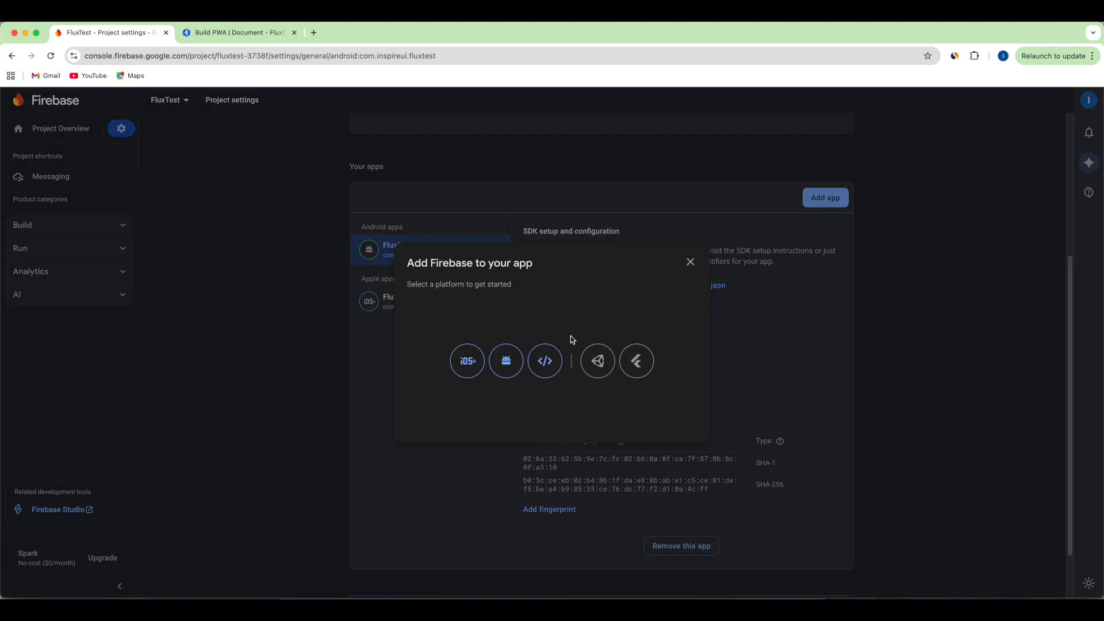
pyautogui.click(547, 361)
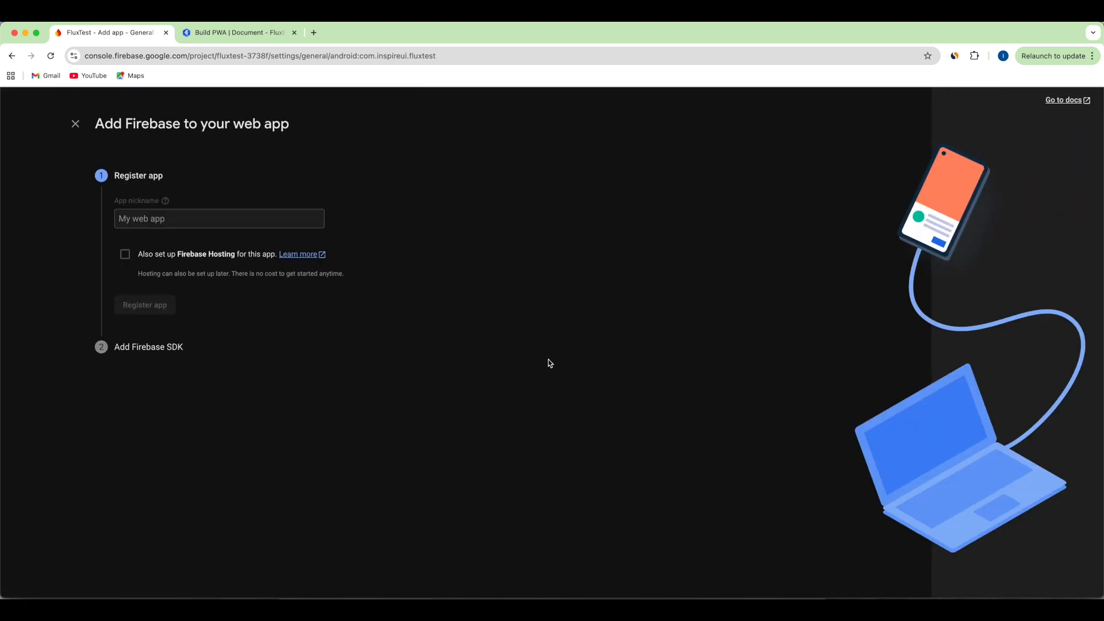
pyautogui.click(293, 226)
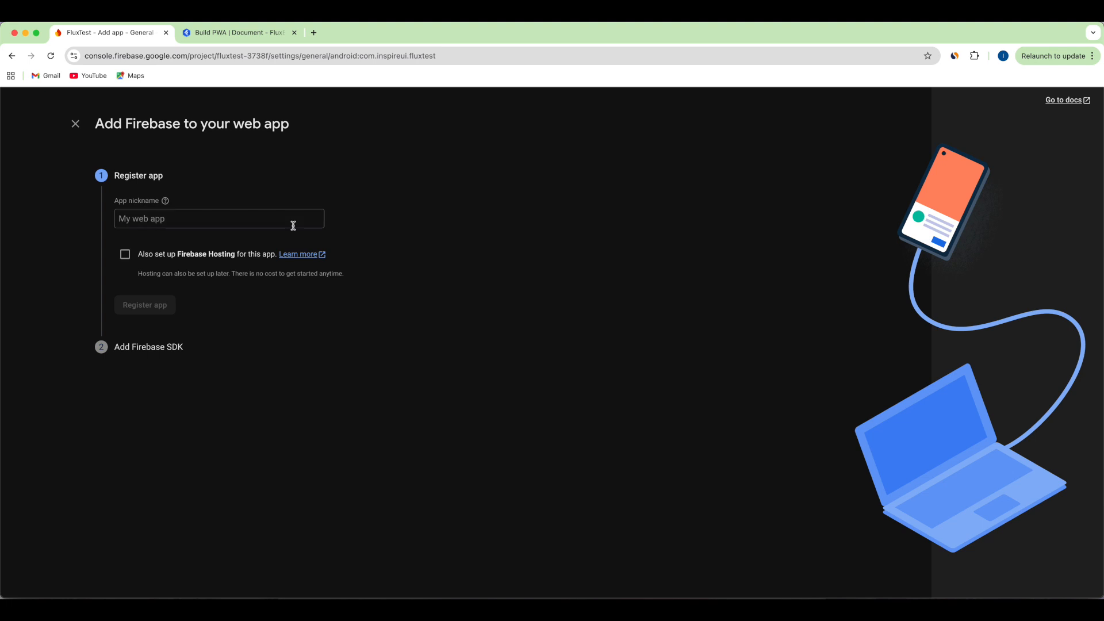
pyautogui.click(293, 225)
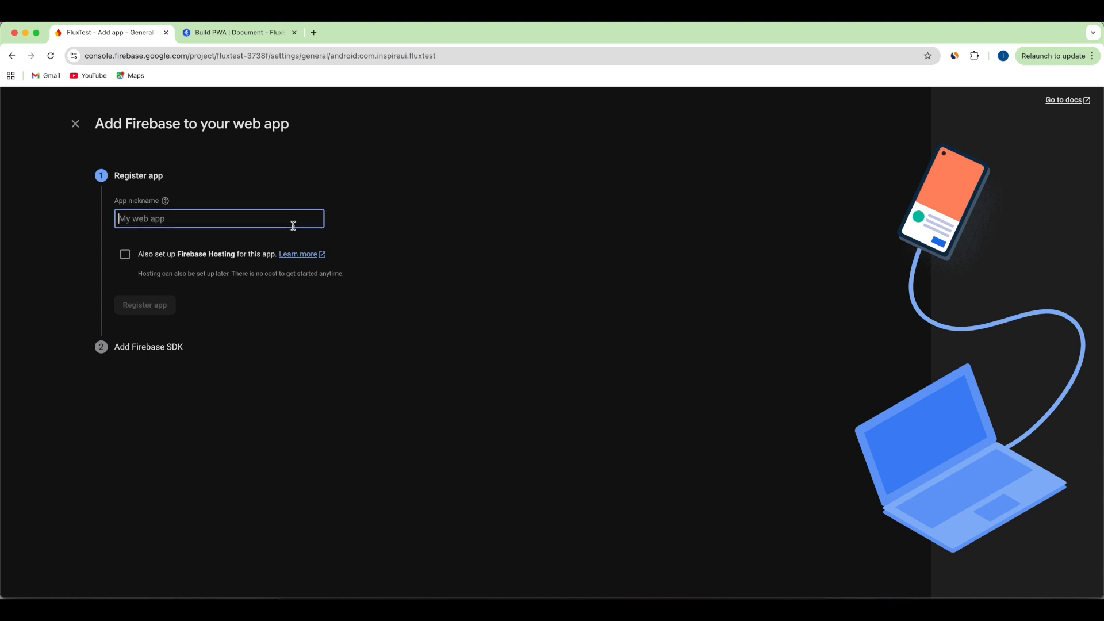
pyautogui.write('My Web App')
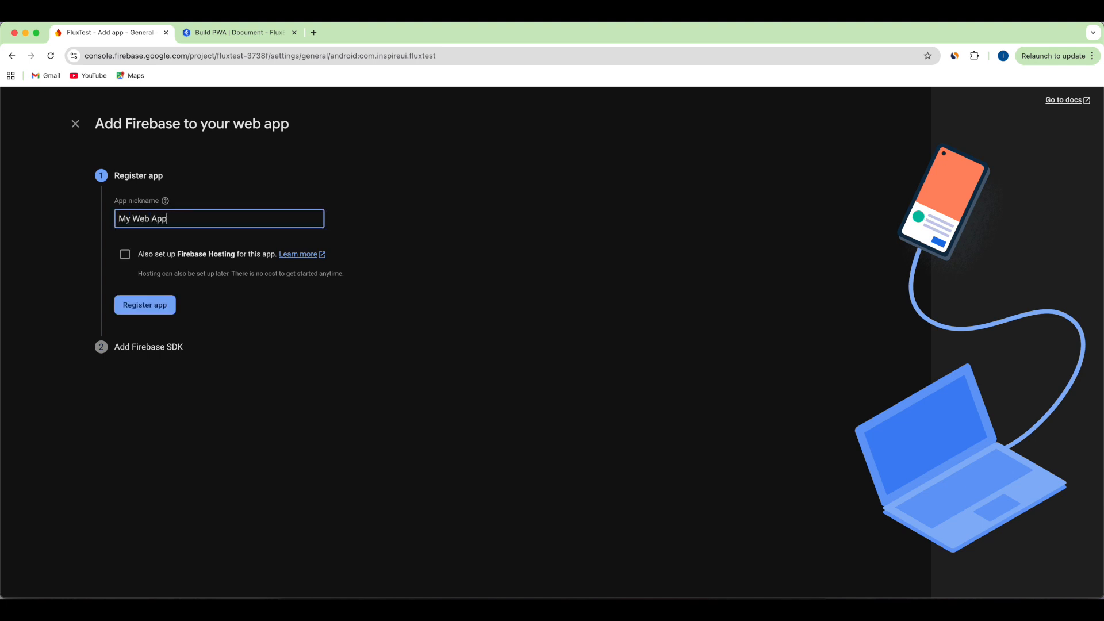
pyautogui.click(144, 308)
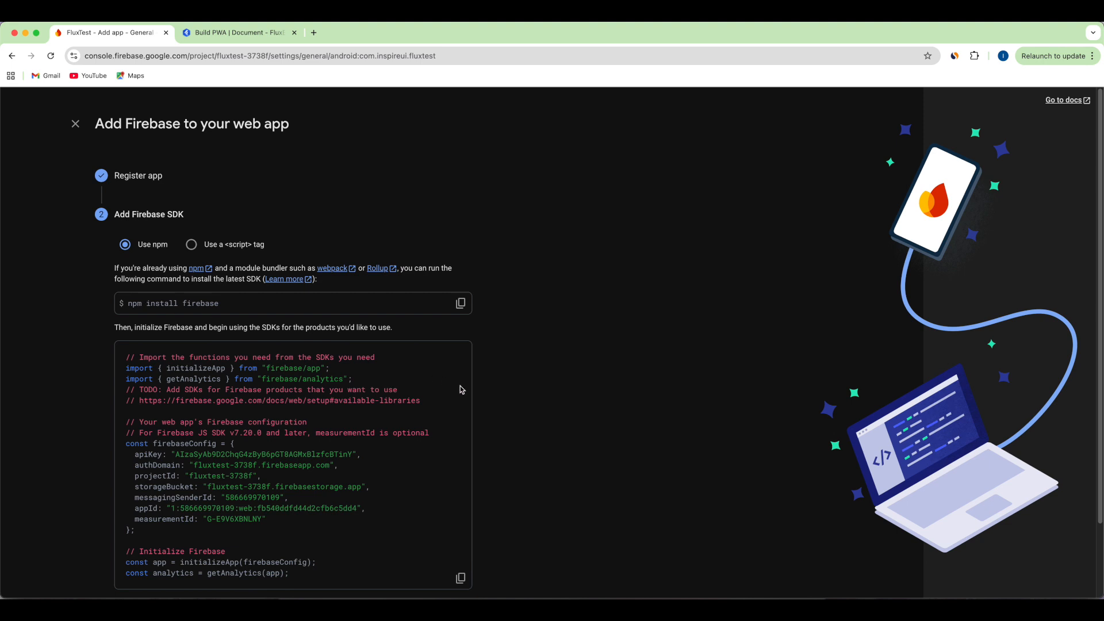
pyautogui.scroll(-3, 508, 416)
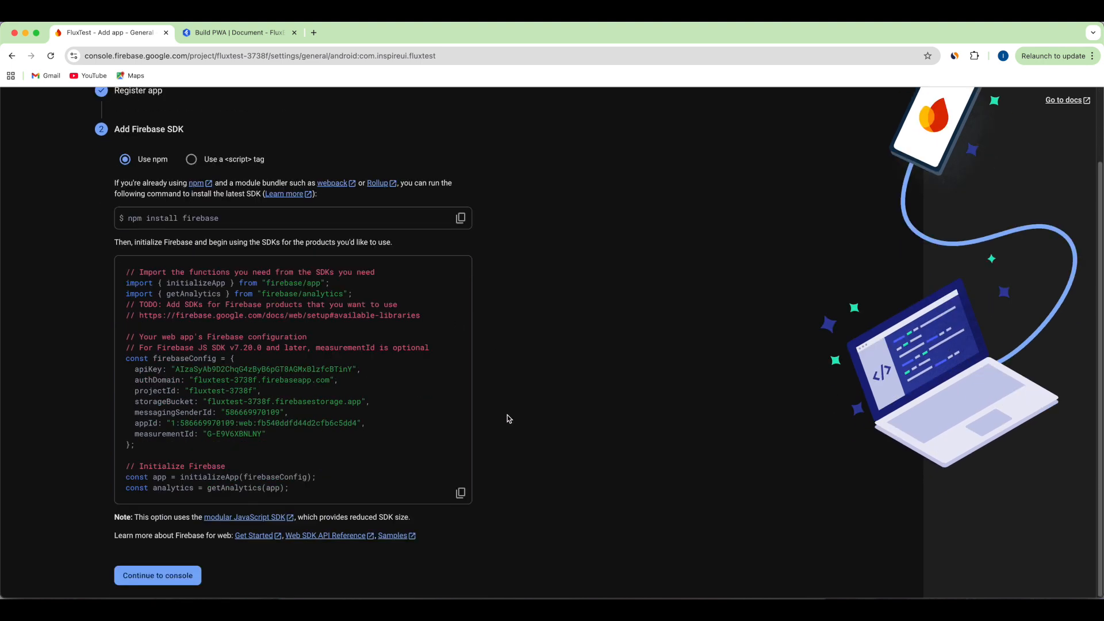
pyautogui.click(159, 576)
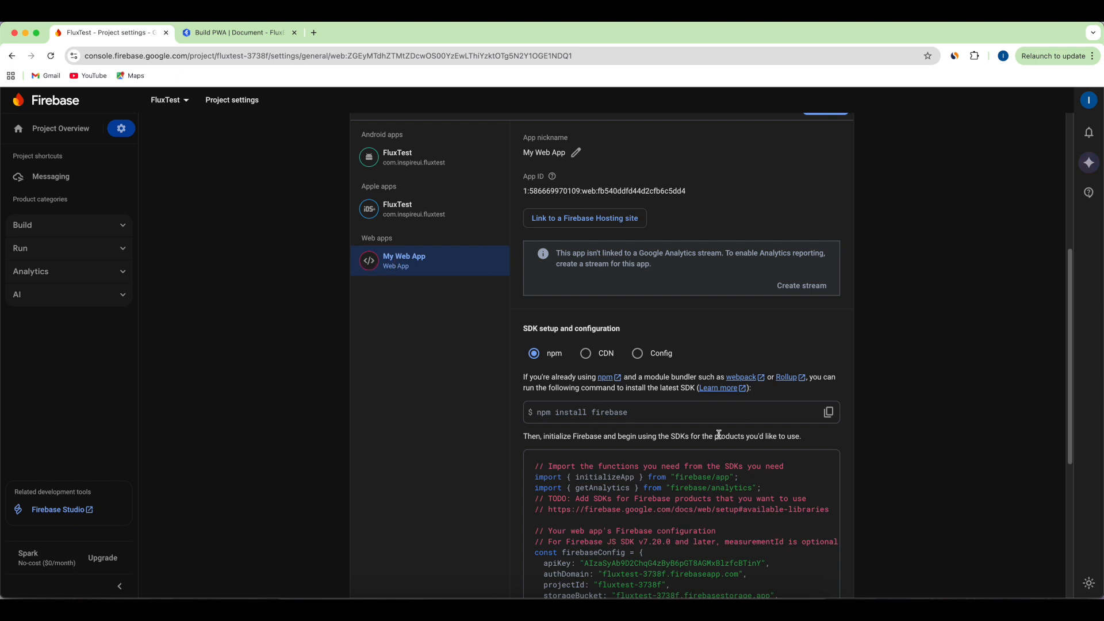
# Copy the web app's npm SDK configuration code, including its API key, and paste it into FluxBuilder's Firebase Config field.
pyautogui.moveTo(1074, 372); pyautogui.dragTo(1076, 455)
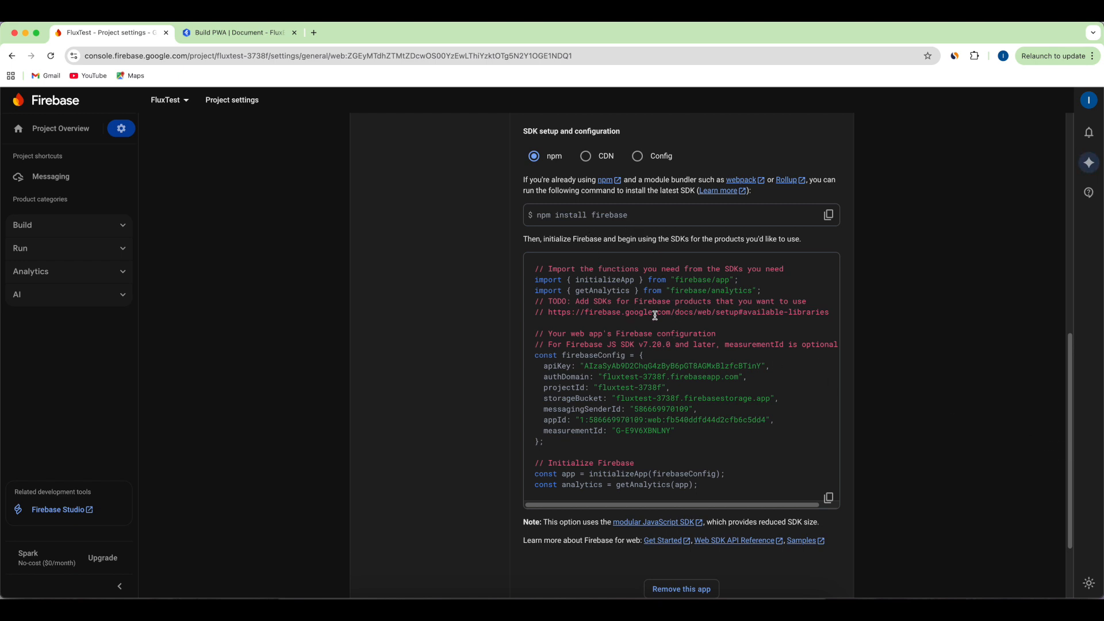
pyautogui.click(828, 497)
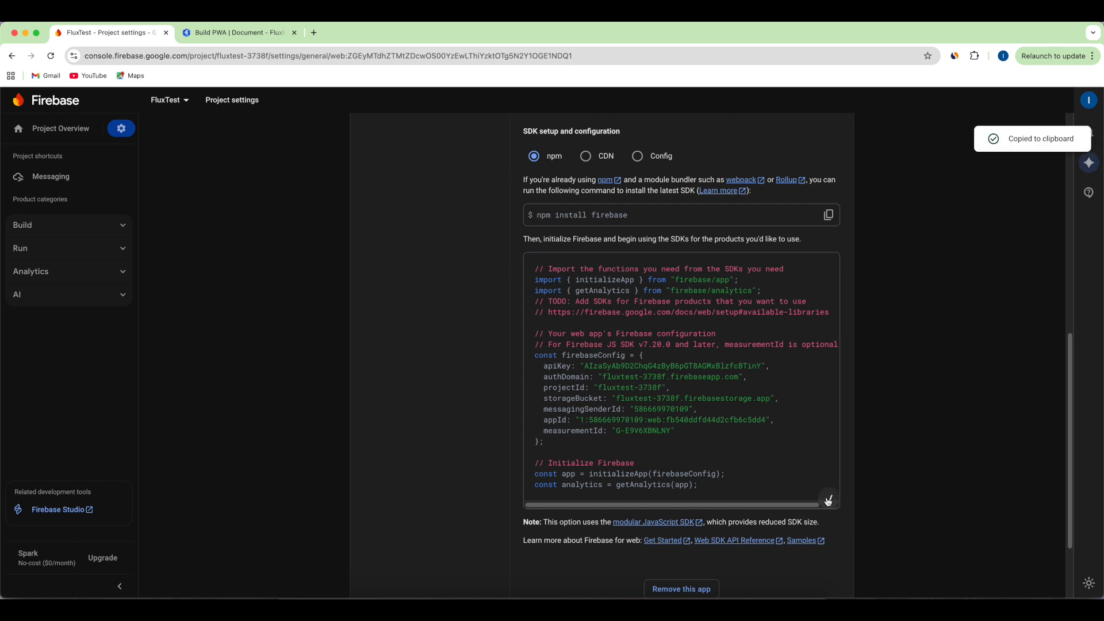
pyautogui.press('super+Tab')
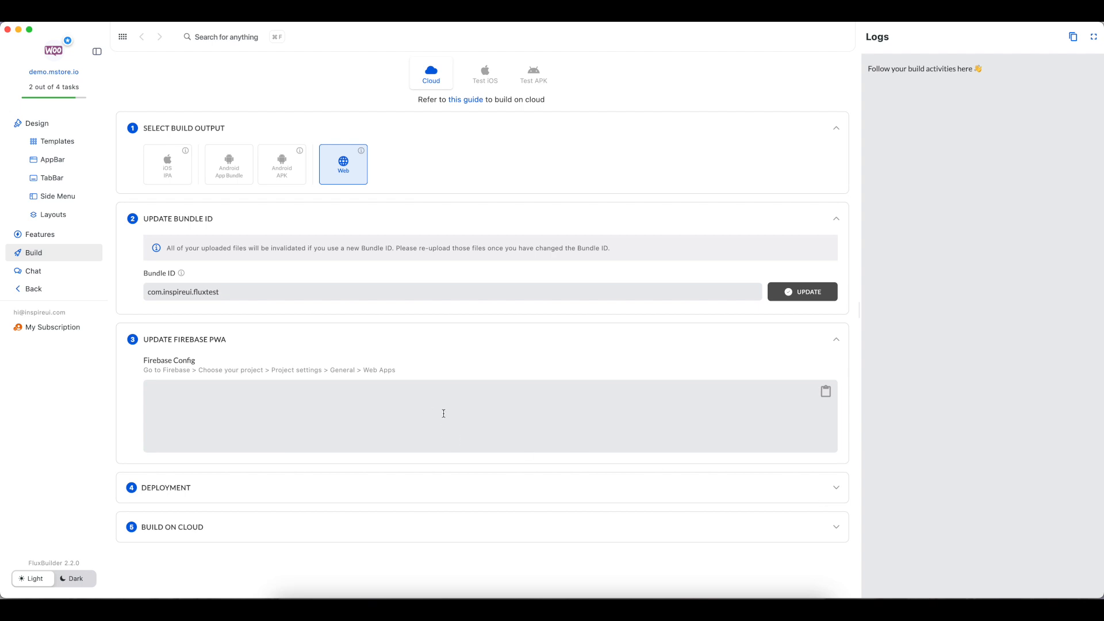
pyautogui.click(825, 392)
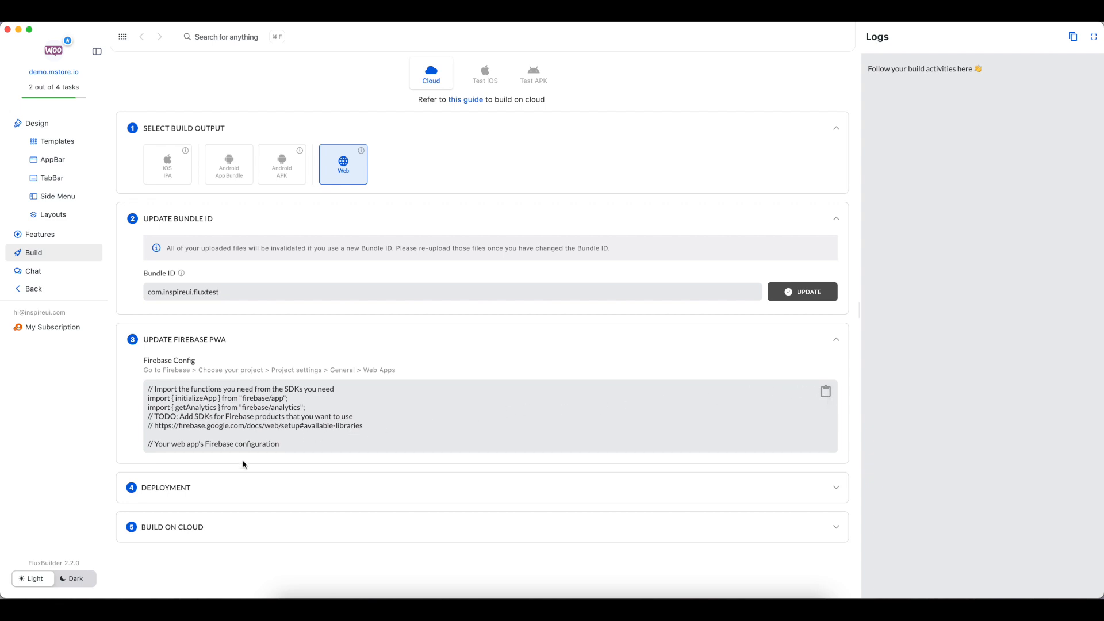
# Return to the Build PWA guide in the browser and read on to Step 3: Deployment (Optional).
pyautogui.press('super+Tab')
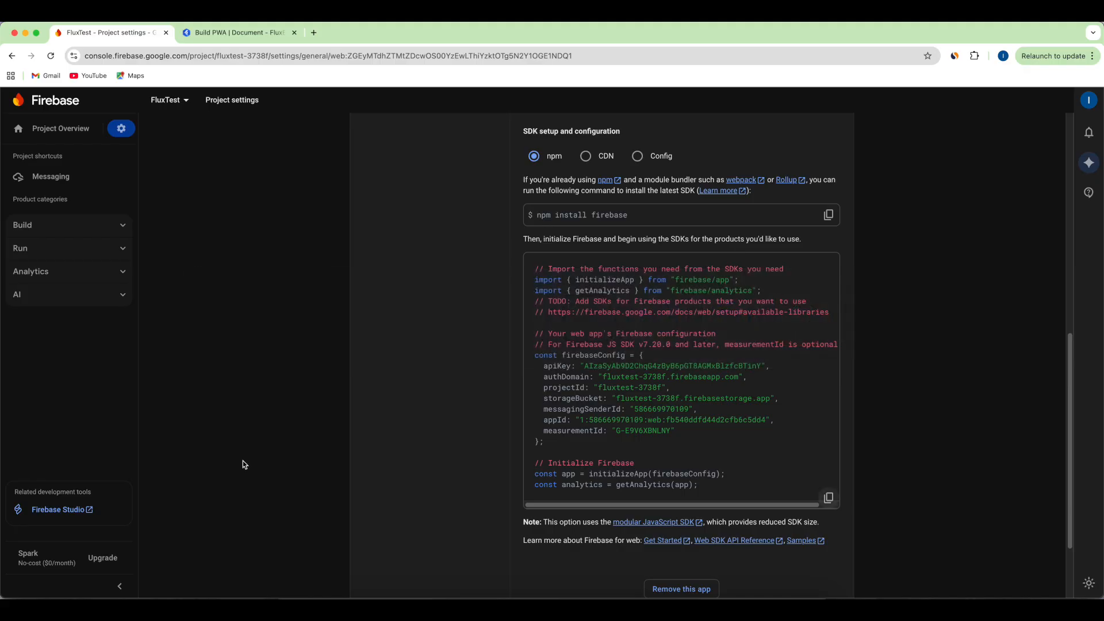
pyautogui.click(259, 34)
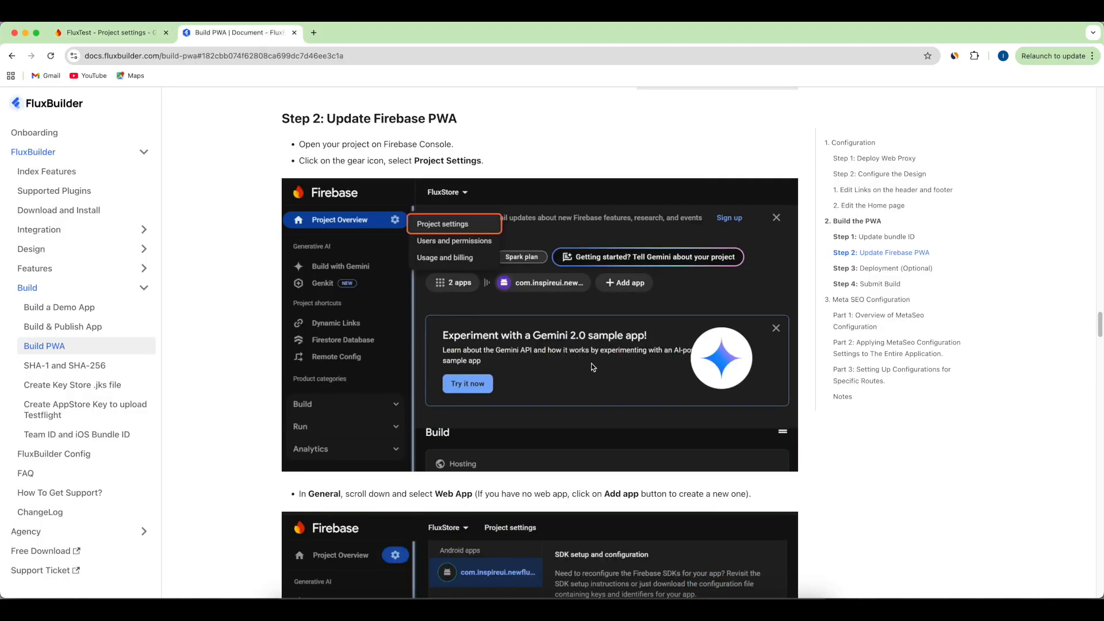
pyautogui.scroll(-20, 585, 381)
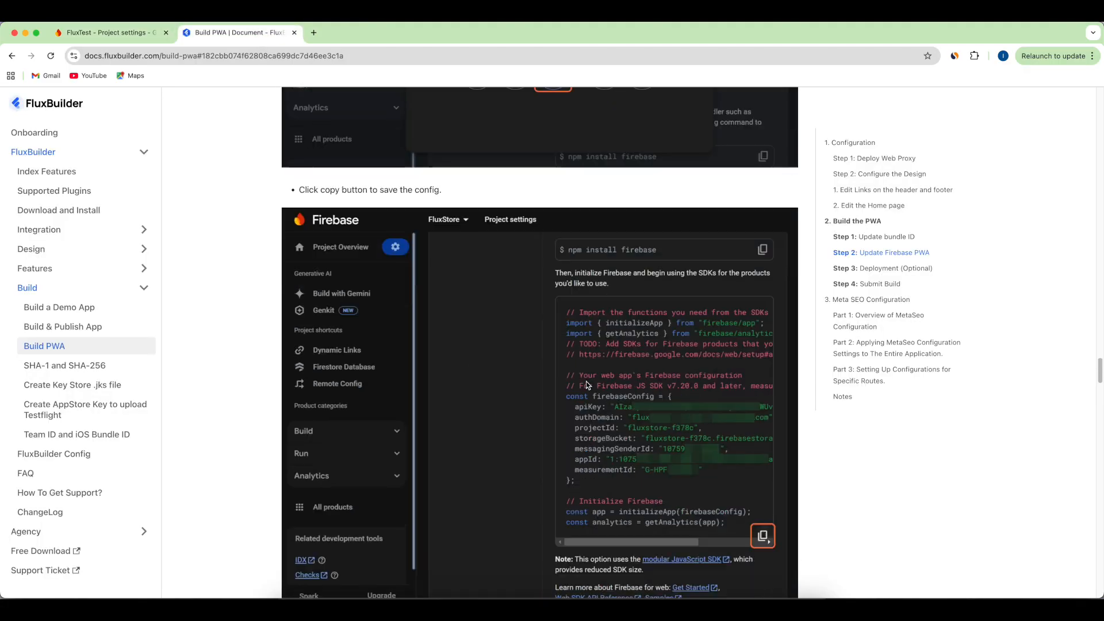
pyautogui.scroll(-10, 586, 381)
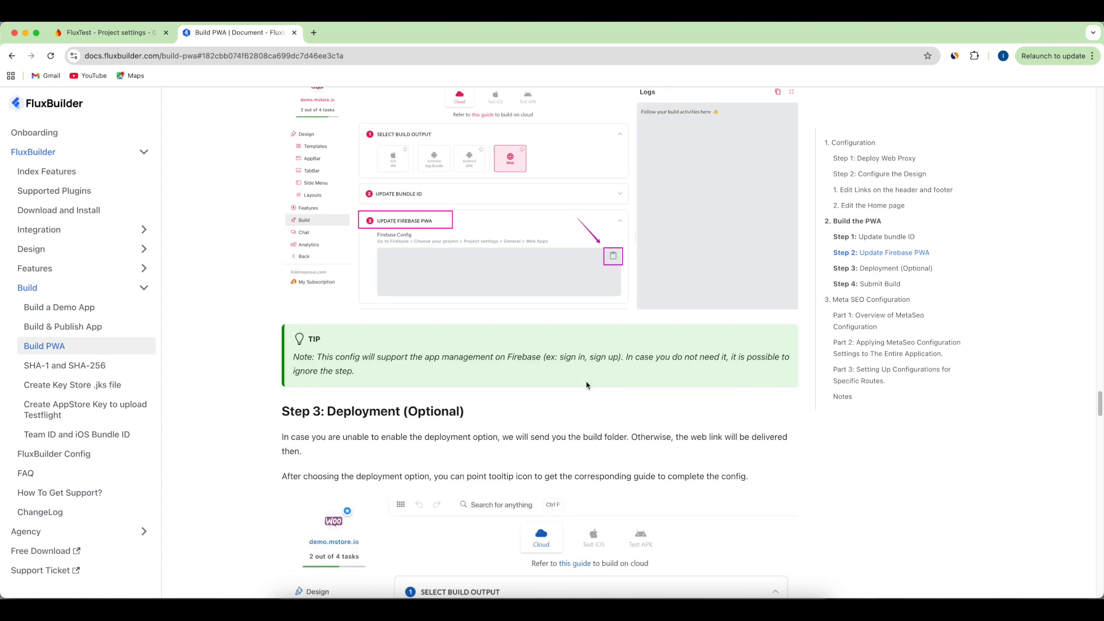
pyautogui.scroll(-2, 586, 384)
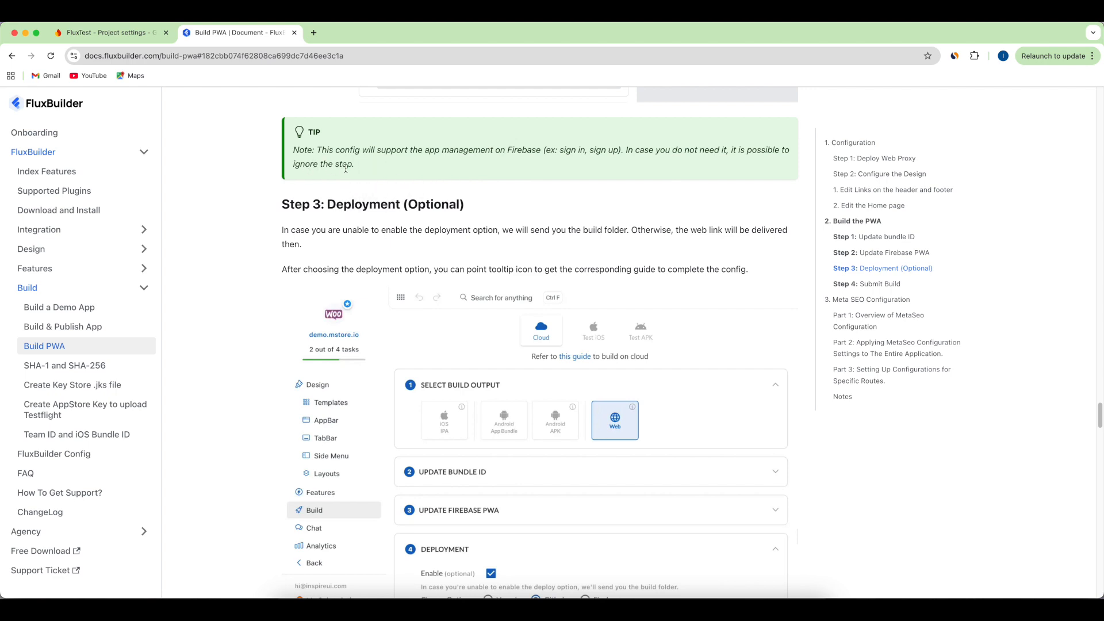
# Switch to FluxBuilder and enable the optional deployment in the Deployment section.
pyautogui.press('super+Tab')
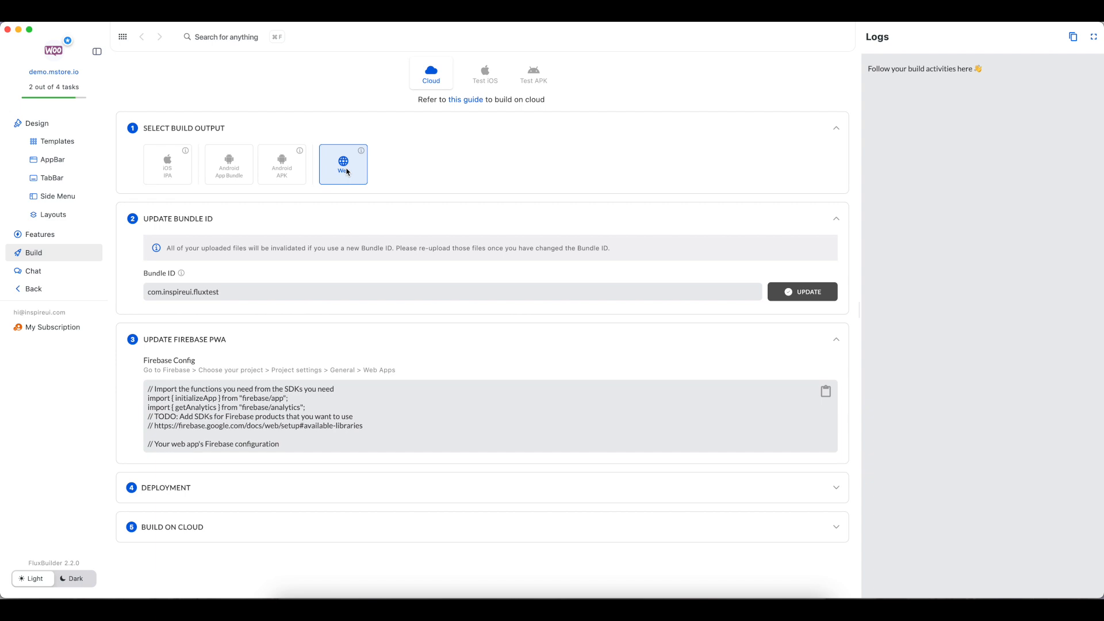
pyautogui.click(186, 488)
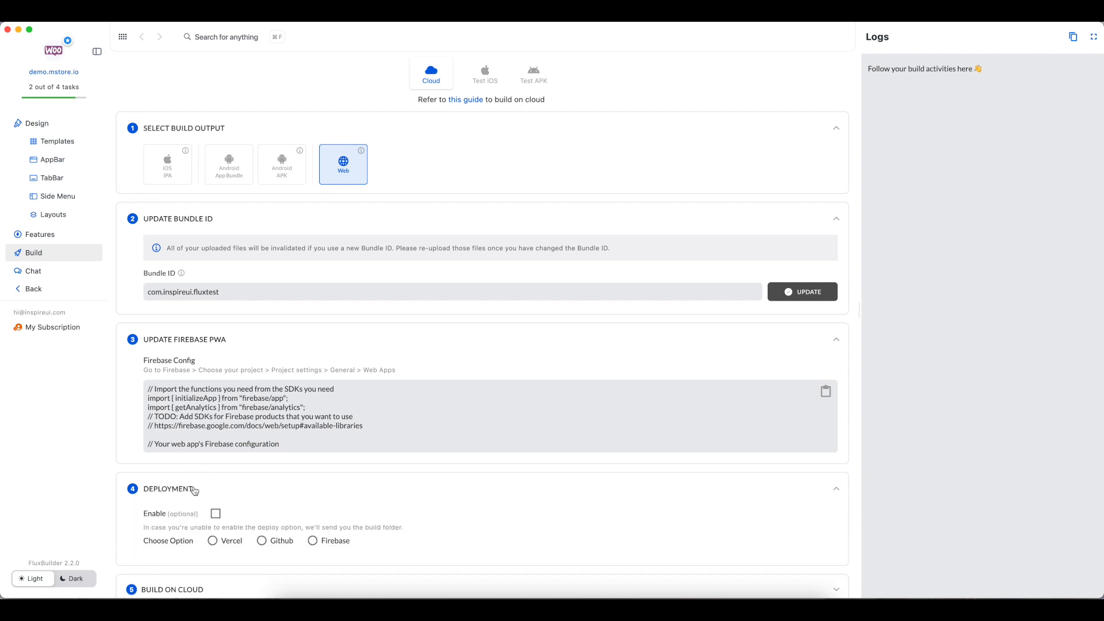
pyautogui.scroll(-2, 276, 478)
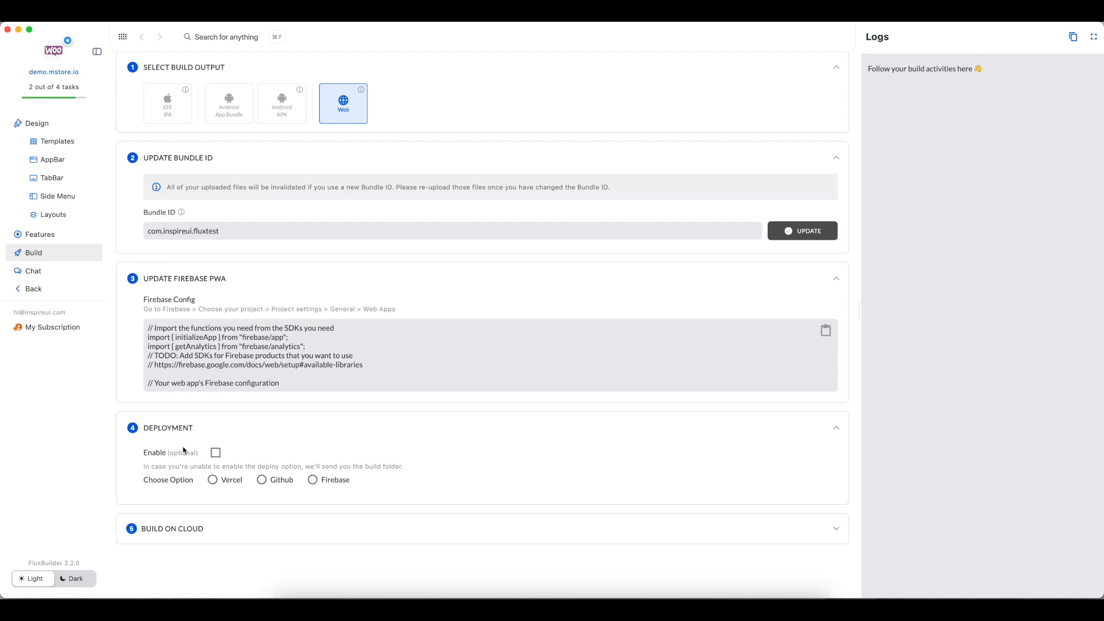
pyautogui.press('super+Tab')
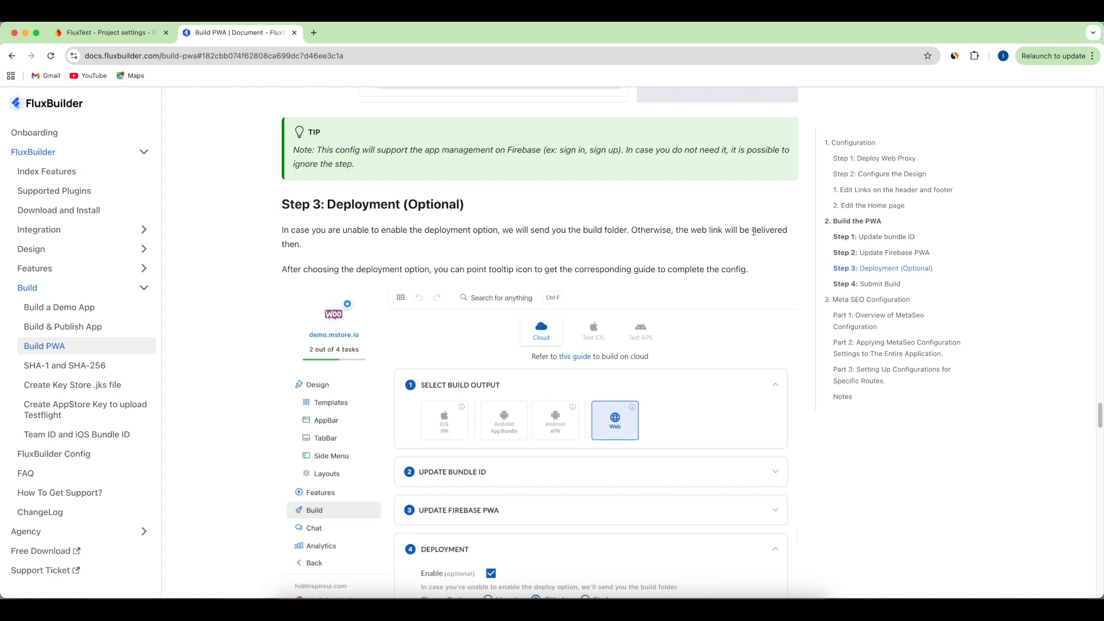
pyautogui.press('super+Tab')
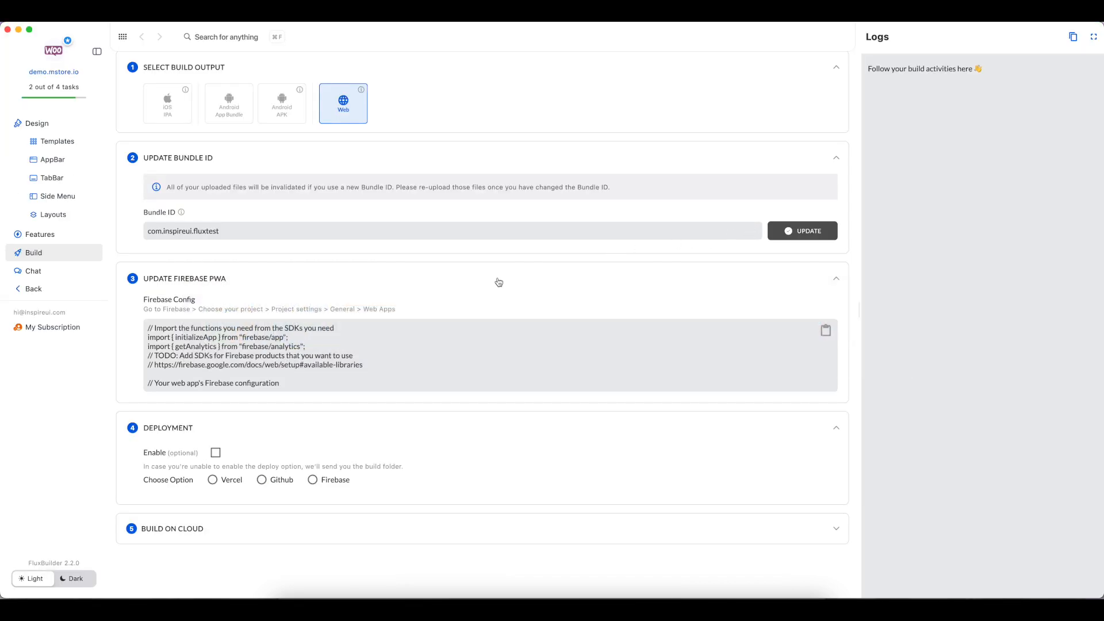
pyautogui.click(216, 453)
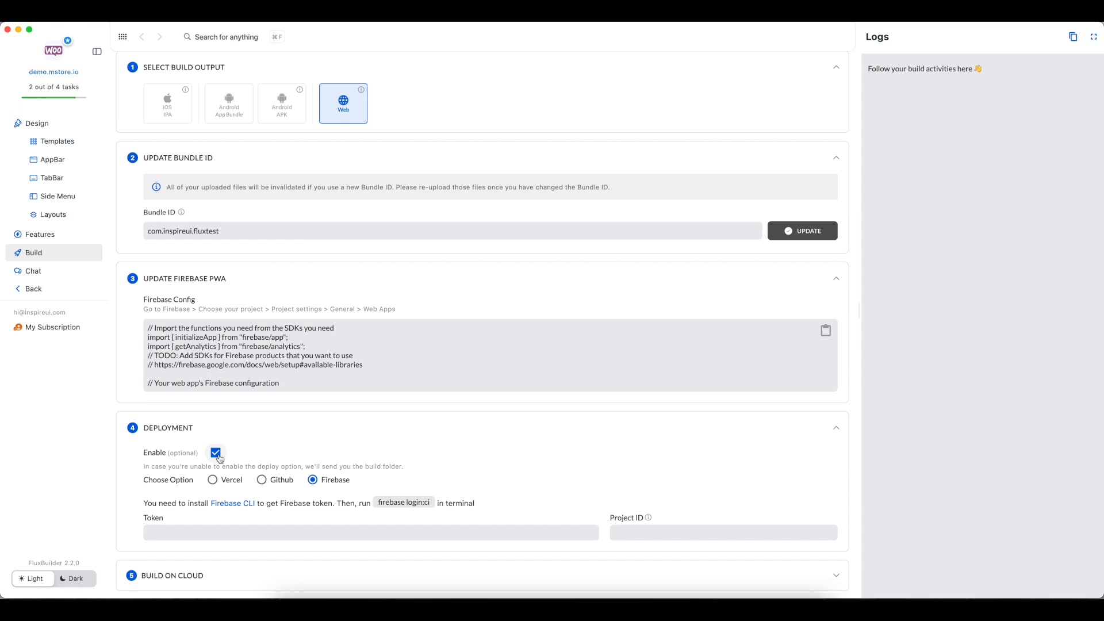
# Check the token hint for the Vercel deployment option, and choose Github as the deployment option.
pyautogui.click(215, 485)
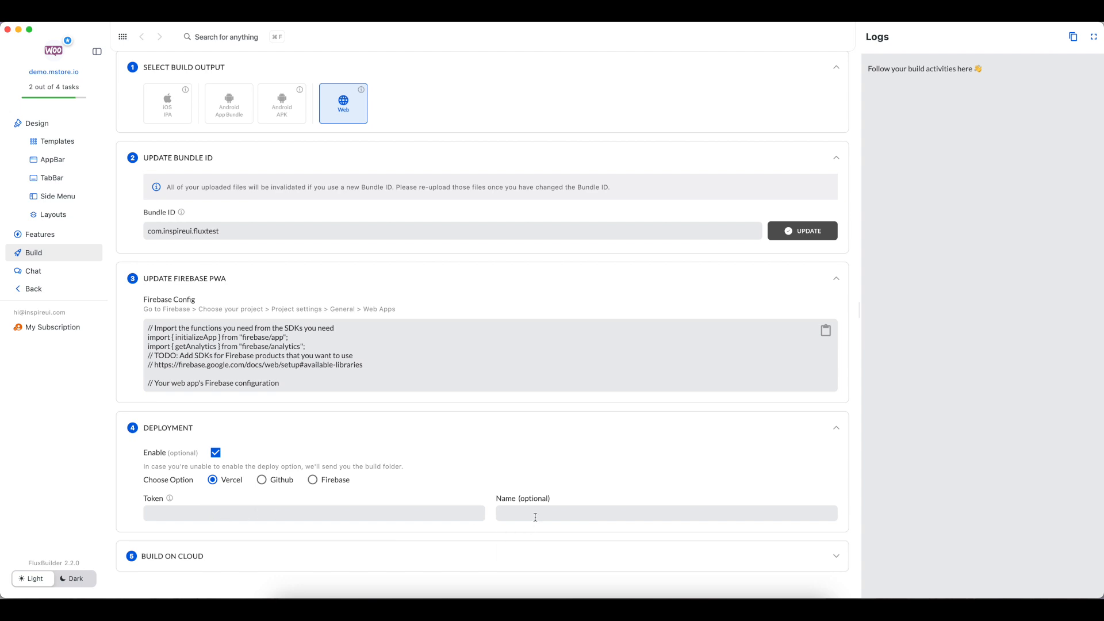
pyautogui.moveTo(171, 499)
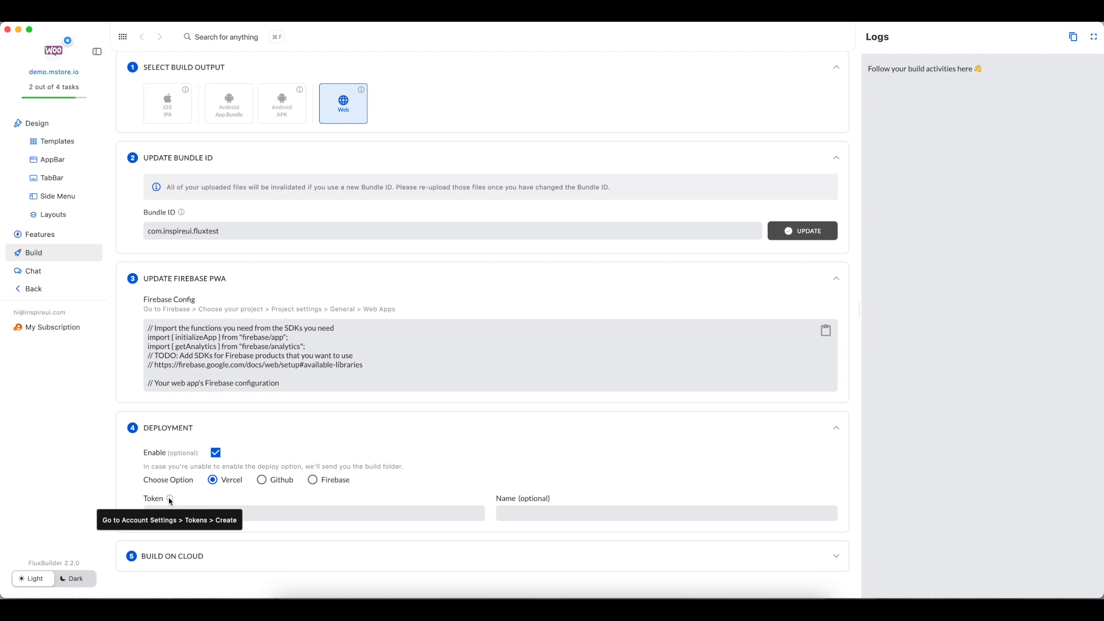
pyautogui.click(261, 480)
pyautogui.moveTo(171, 499)
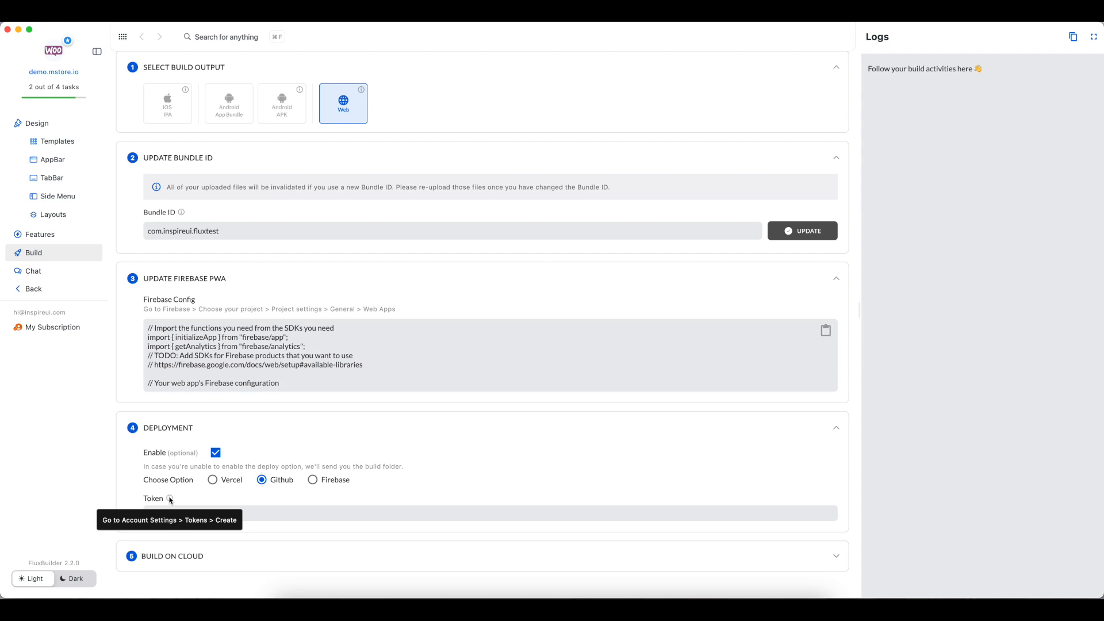
# Copy the Github token from the Build PWA note in Notes and paste it into FluxBuilder's deployment Token field.
pyautogui.press('super+Tab')
pyautogui.press('super+Tab')
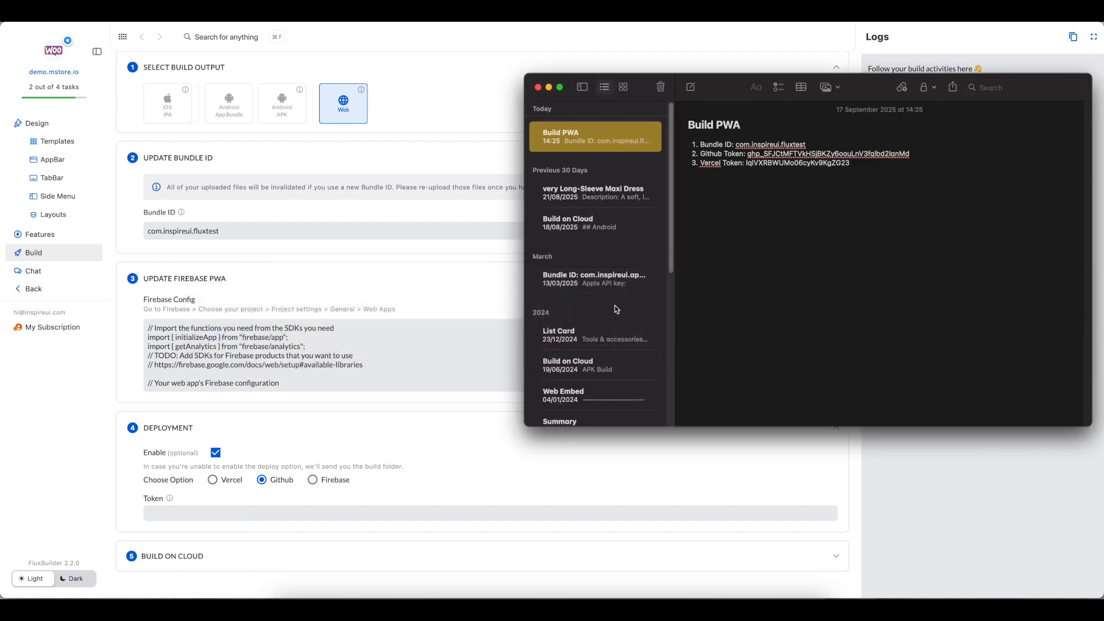
pyautogui.click(913, 154)
pyautogui.moveTo(913, 154); pyautogui.dragTo(748, 155)
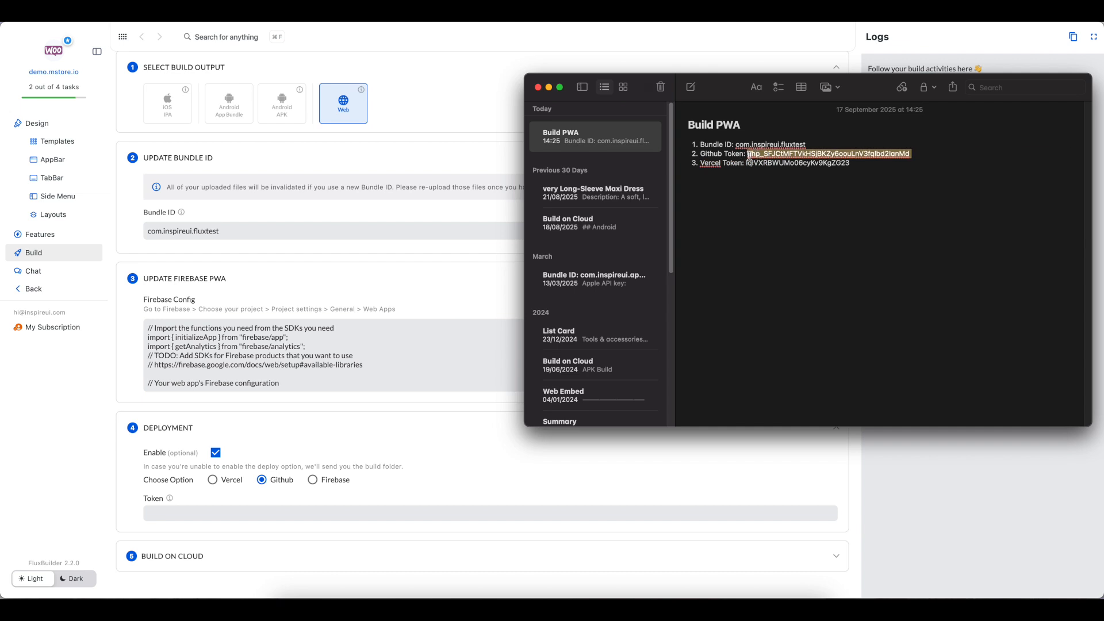
pyautogui.rightClick(751, 153)
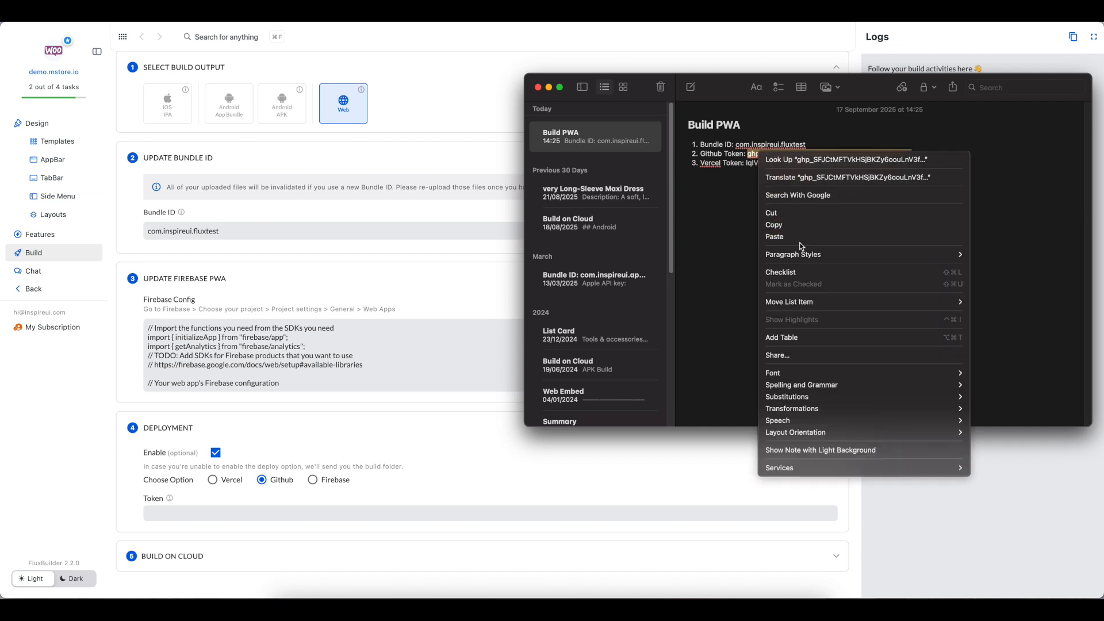
pyautogui.click(789, 225)
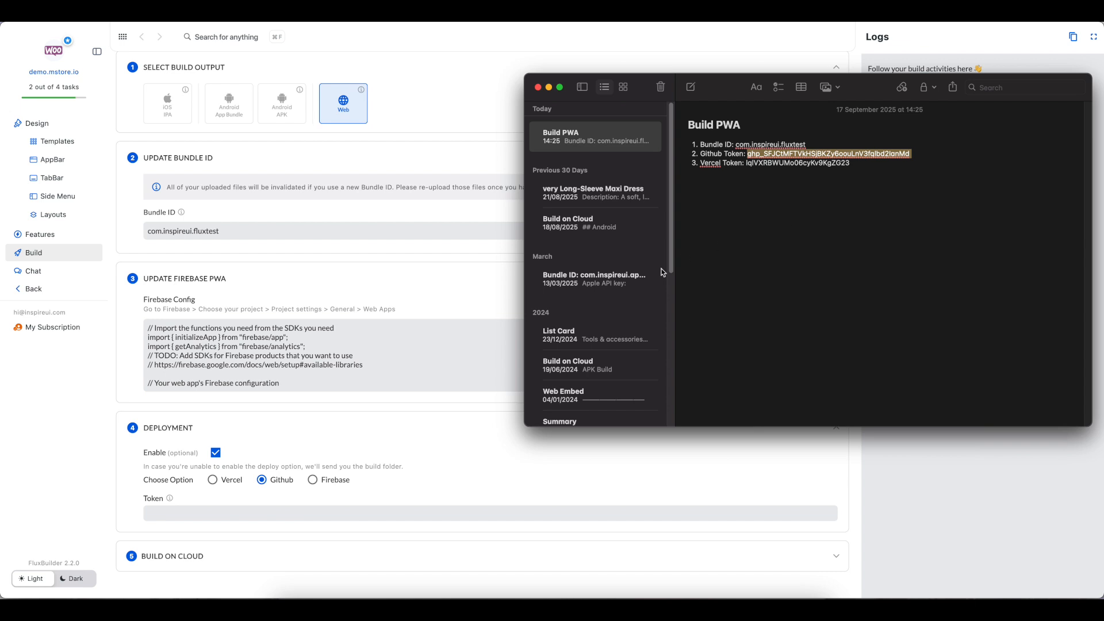
pyautogui.click(255, 512)
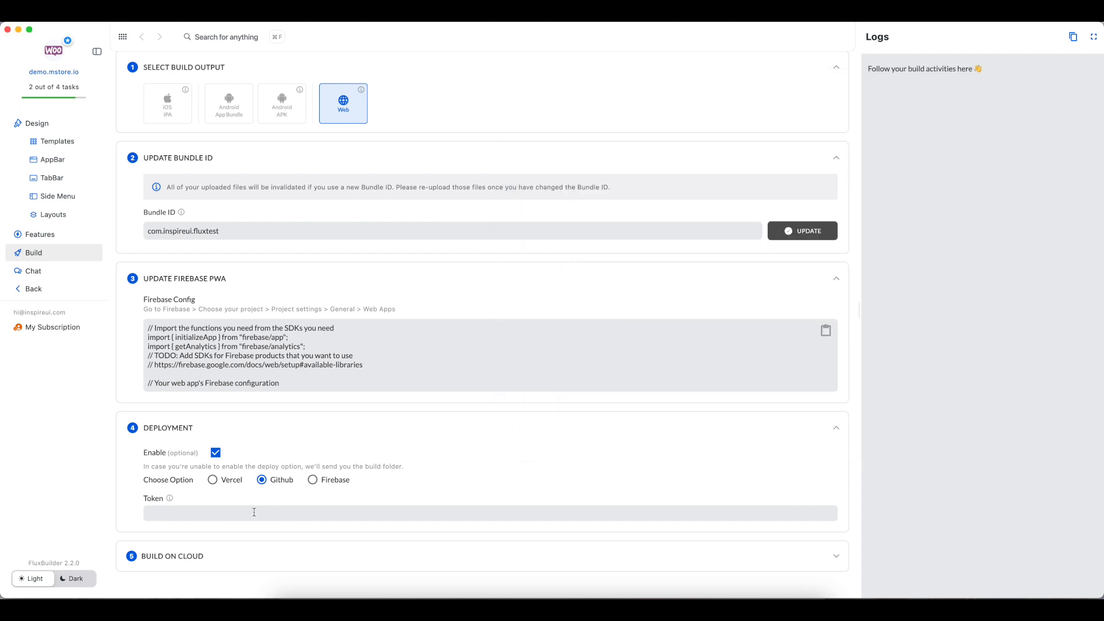
pyautogui.rightClick(254, 512)
pyautogui.click(270, 521)
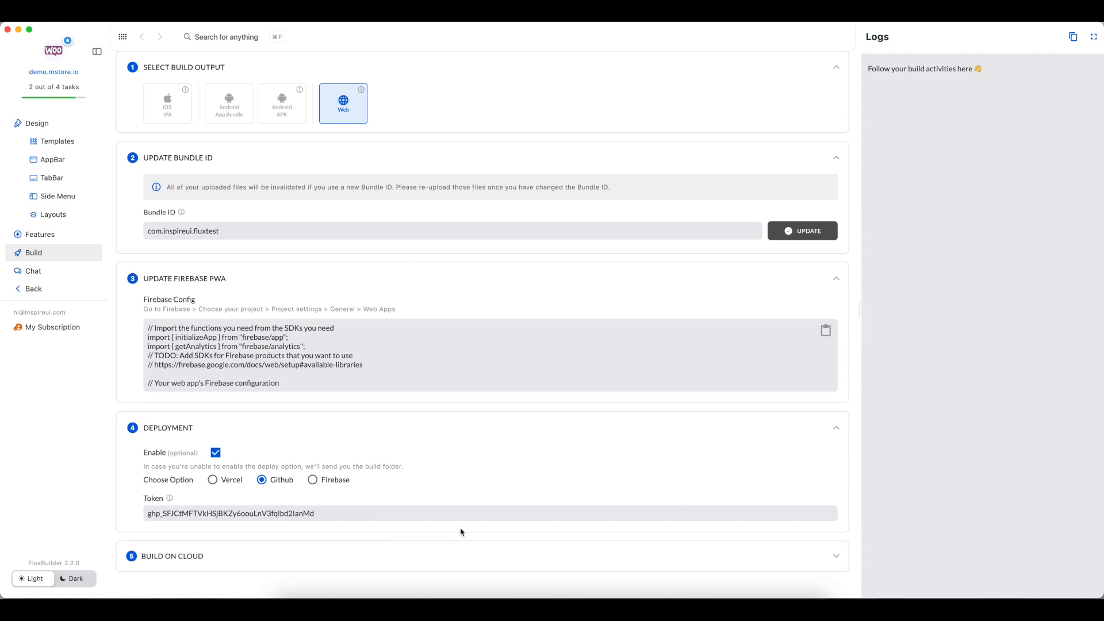
# In the Build on Cloud section, set the app name to Demo PWA and the app version to 5.4.0.
pyautogui.scroll(-2, 462, 532)
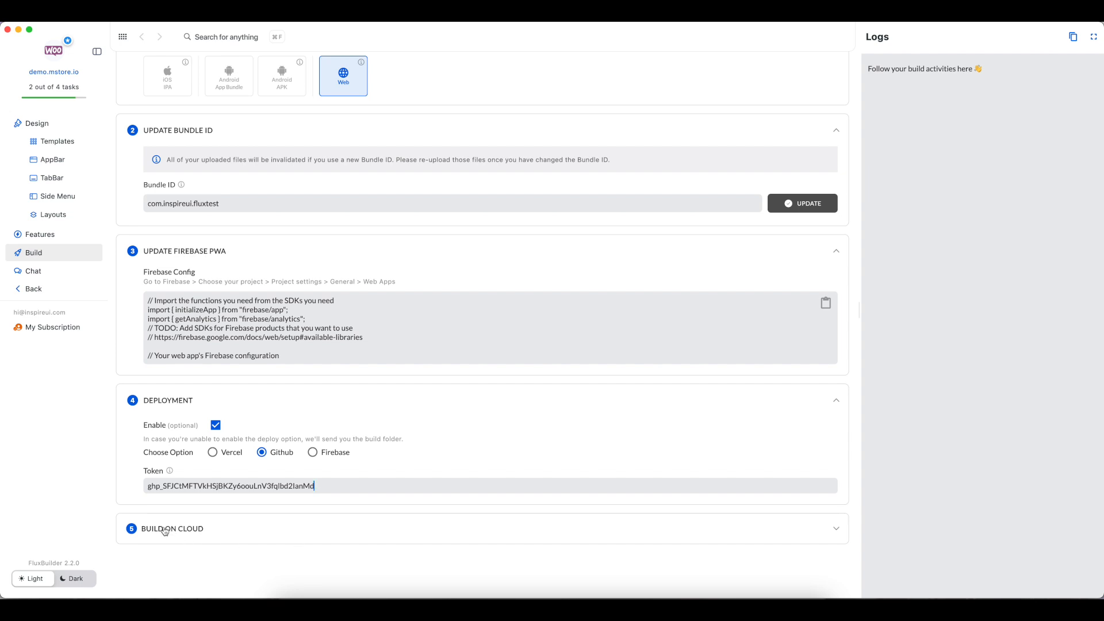
pyautogui.click(207, 535)
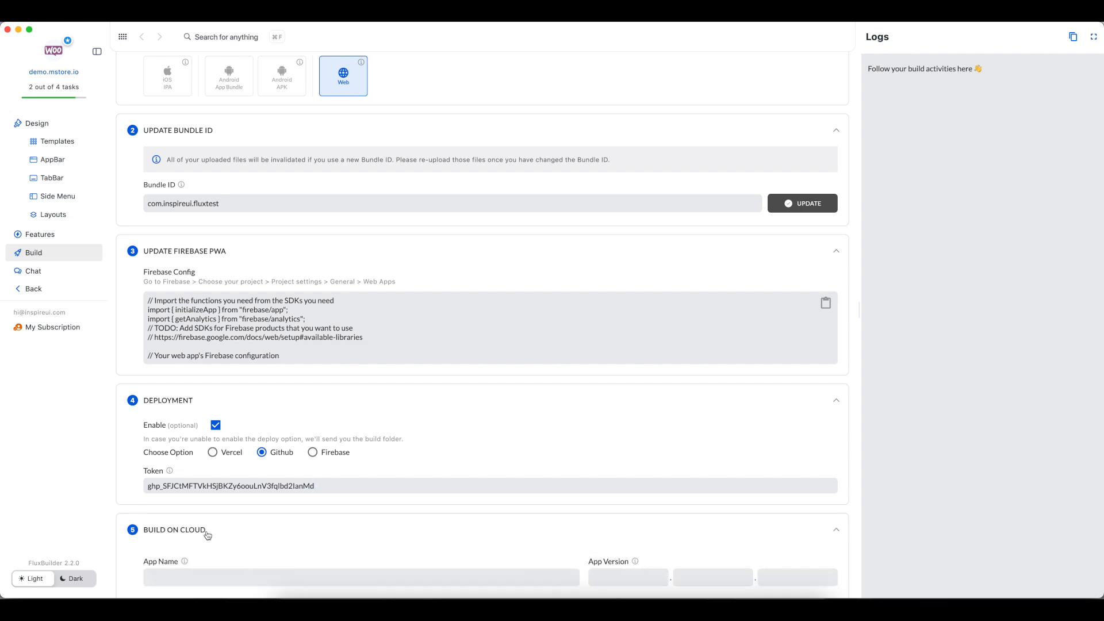
pyautogui.scroll(-5, 207, 536)
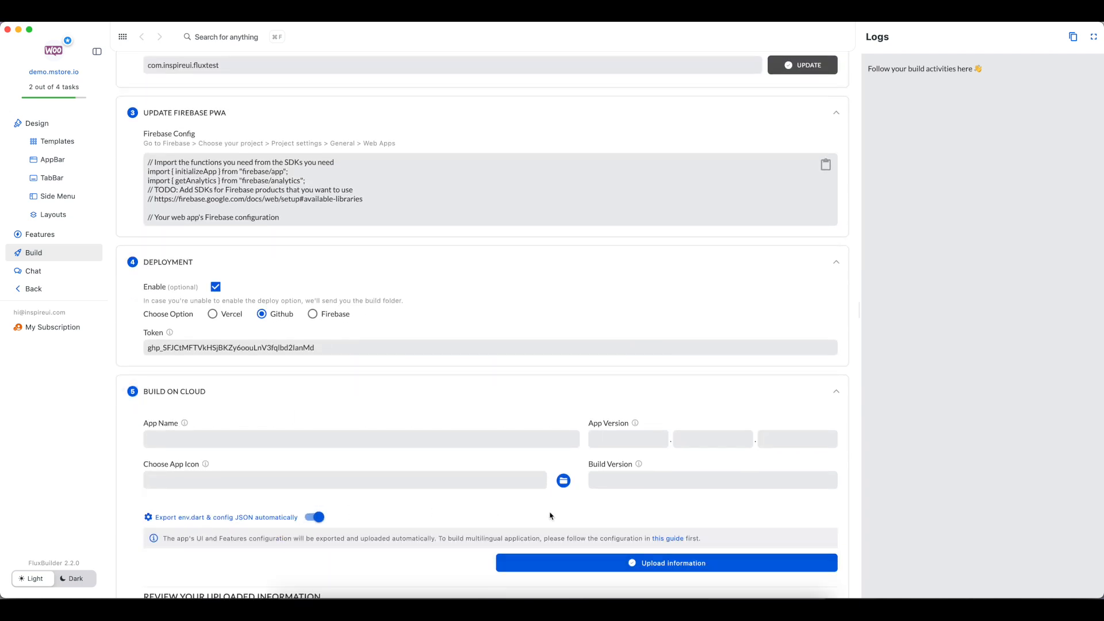
pyautogui.moveTo(837, 498); pyautogui.dragTo(840, 208)
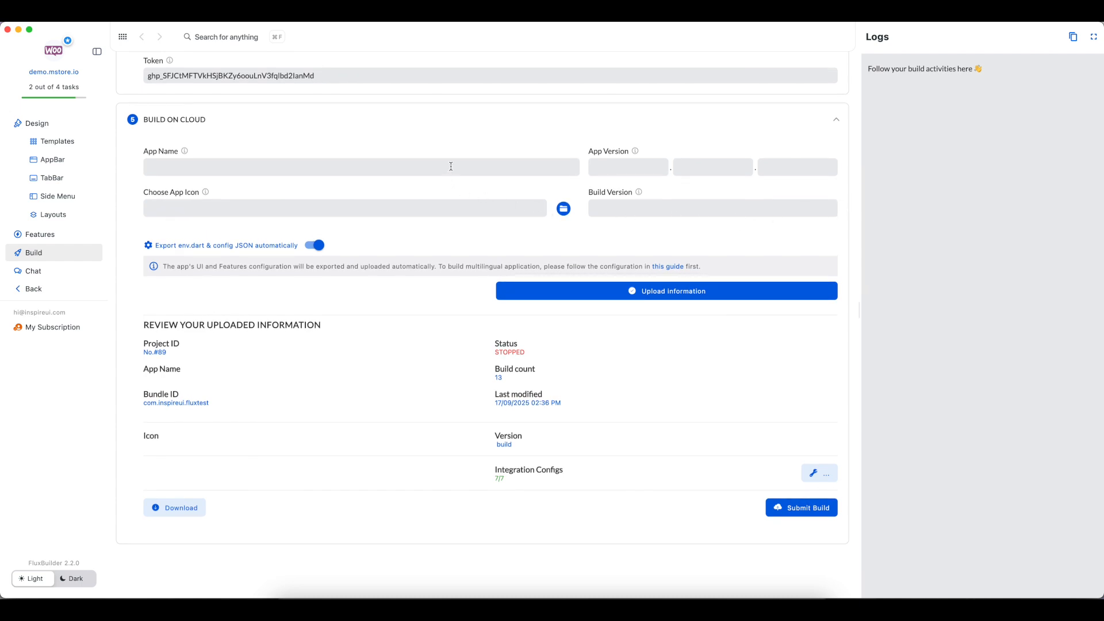
pyautogui.write('Demo PWA')
pyautogui.click(638, 168)
pyautogui.write('5')
pyautogui.click(718, 168)
pyautogui.write('4')
# Choose 862822_thesire_gokumon.jpg from the Documents folder as the app icon.
pyautogui.click(563, 209)
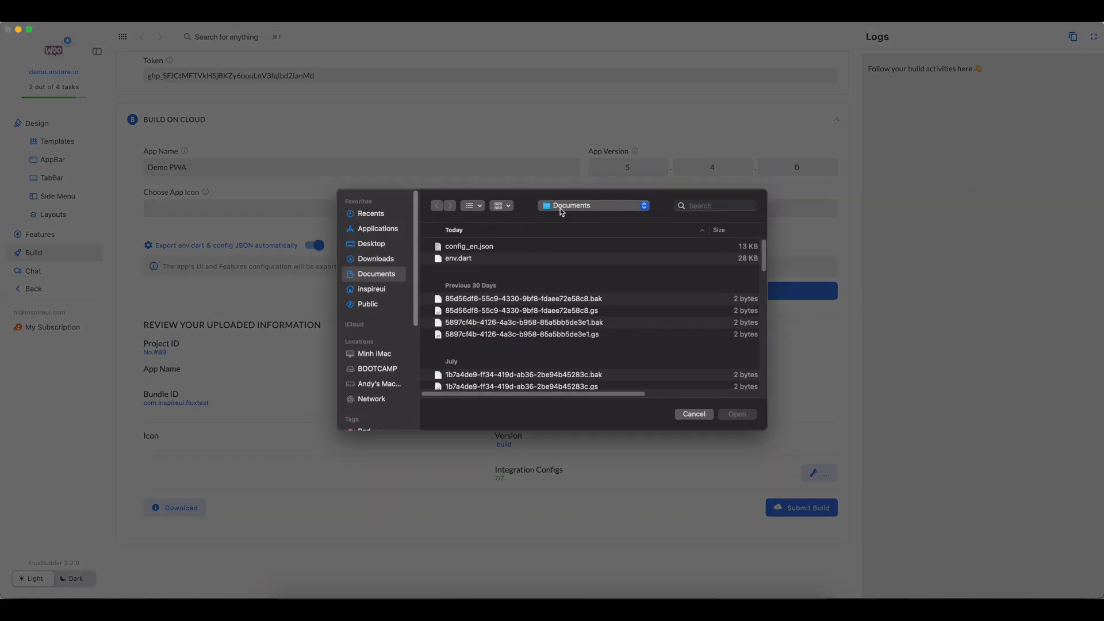
pyautogui.scroll(-5, 549, 270)
pyautogui.scroll(-1, 550, 271)
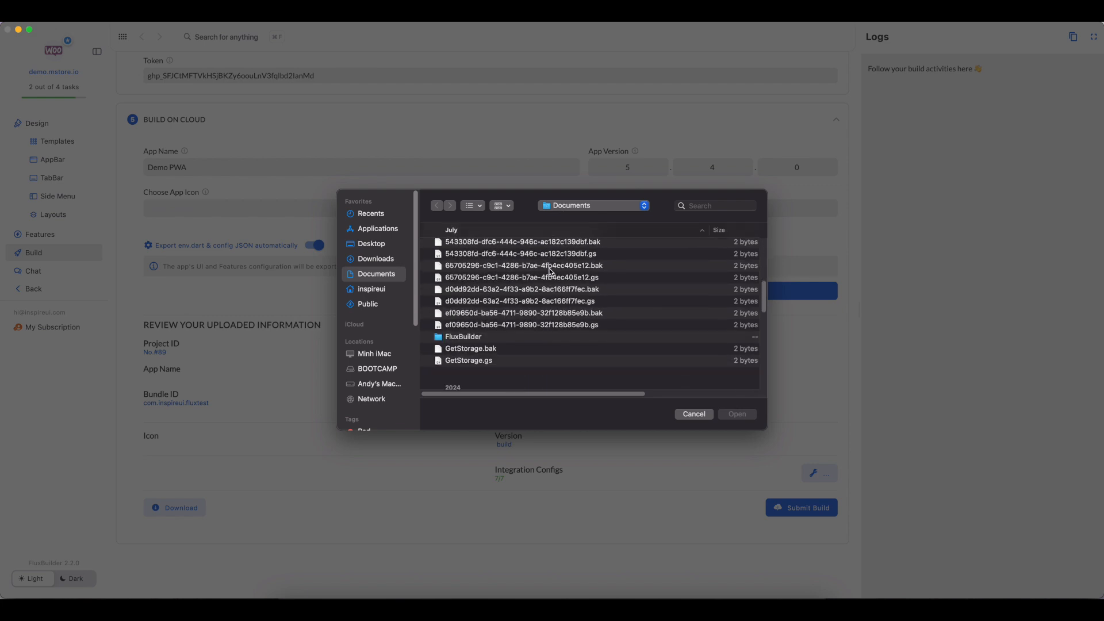
pyautogui.scroll(-5, 550, 272)
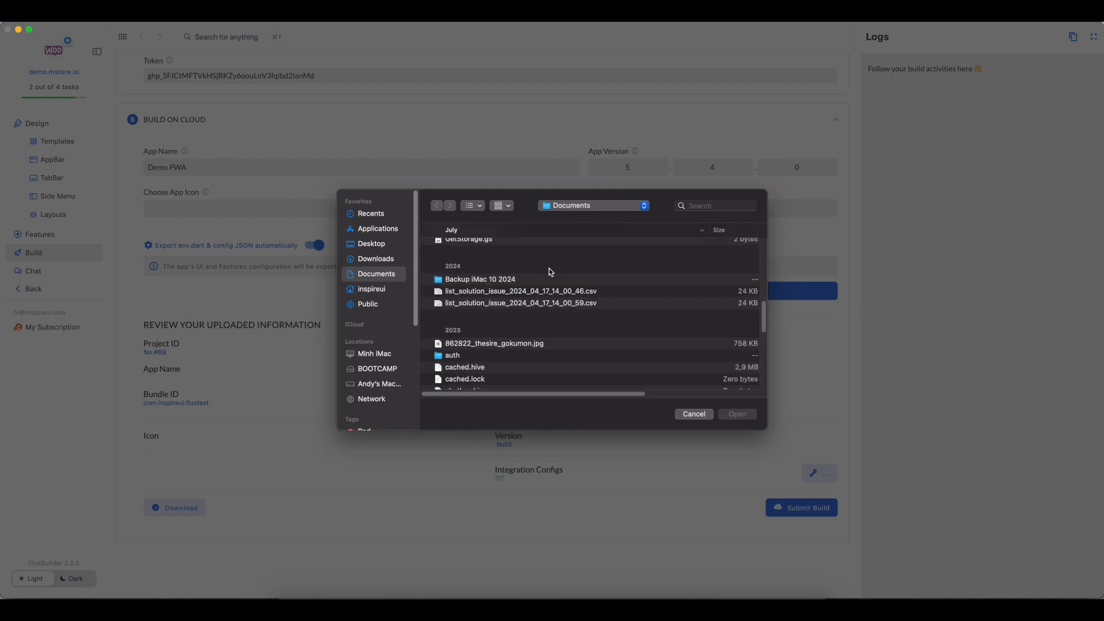
pyautogui.click(515, 308)
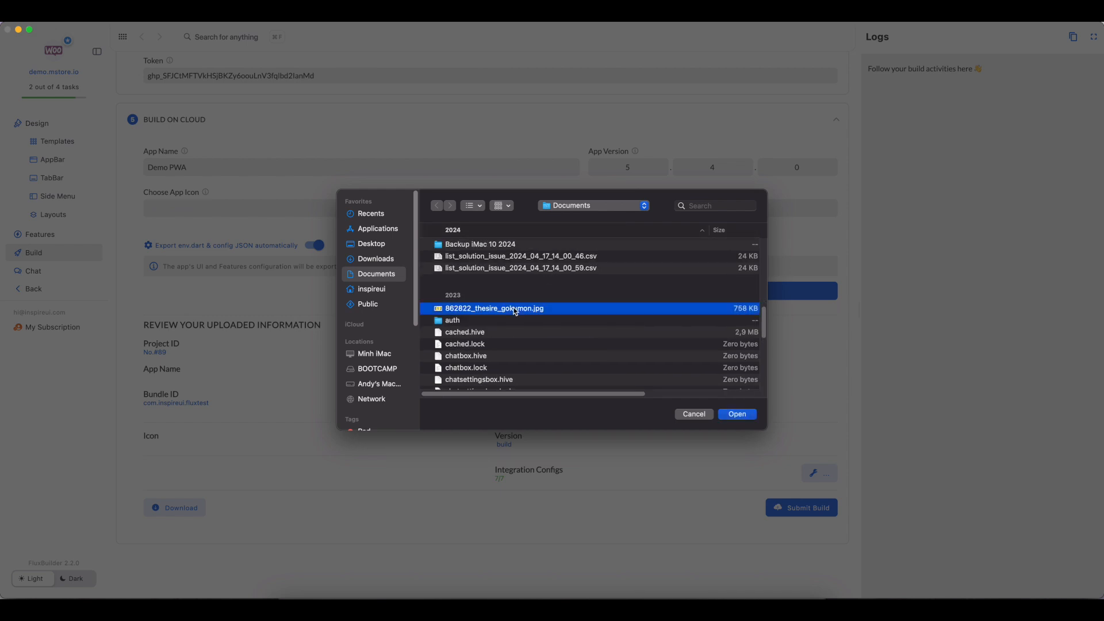
pyautogui.click(737, 415)
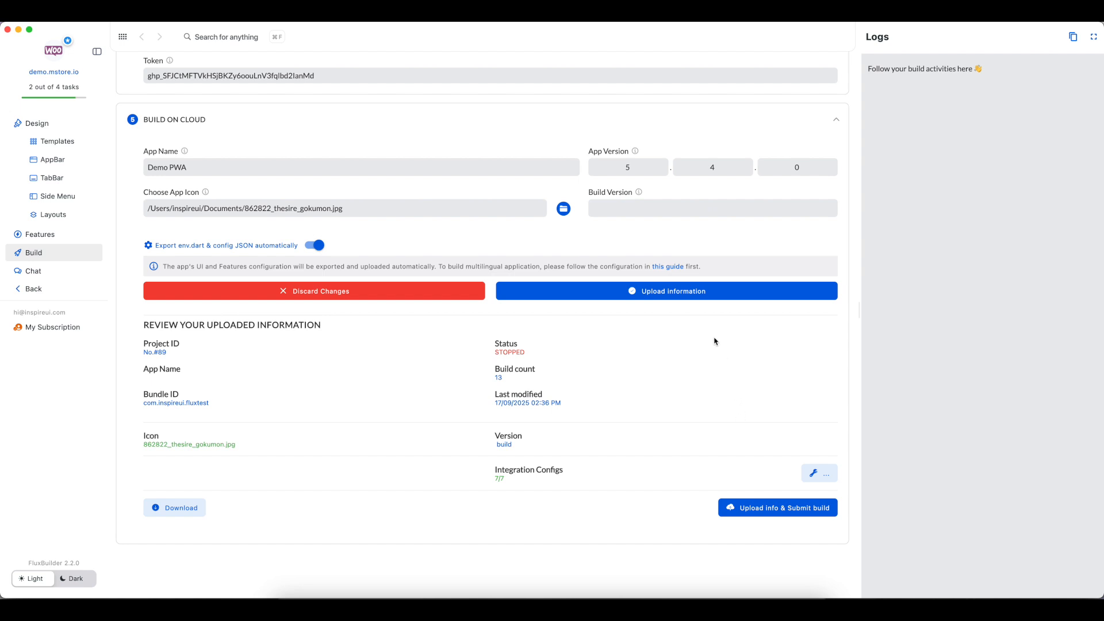
# Set the build version to 9 and turn off the automatic export of env.dart and config JSON.
pyautogui.click(666, 210)
pyautogui.write('9')
pyautogui.click(310, 246)
pyautogui.click(309, 246)
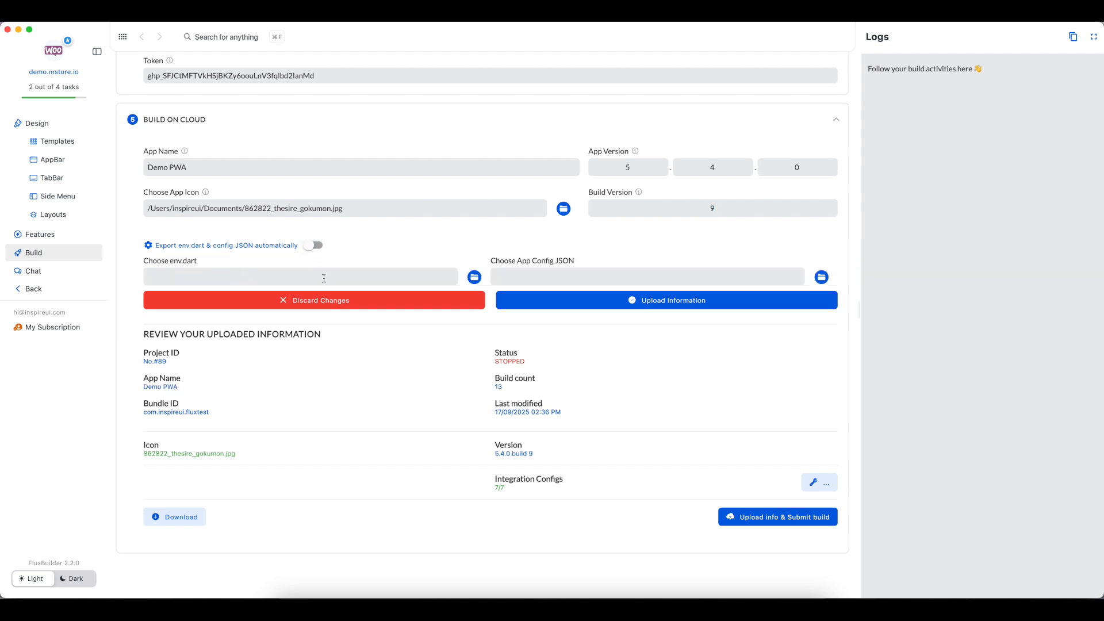
# Choose env.dart as the env file and config_en.json as the App Config JSON, both from the Documents folder.
pyautogui.click(475, 277)
pyautogui.click(470, 259)
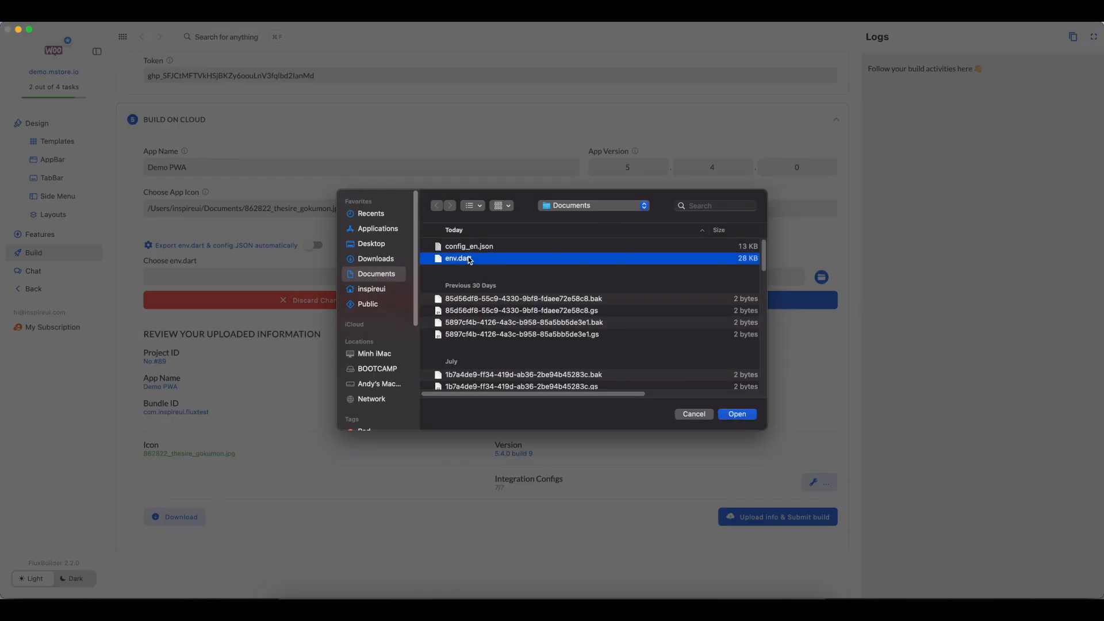
pyautogui.click(737, 415)
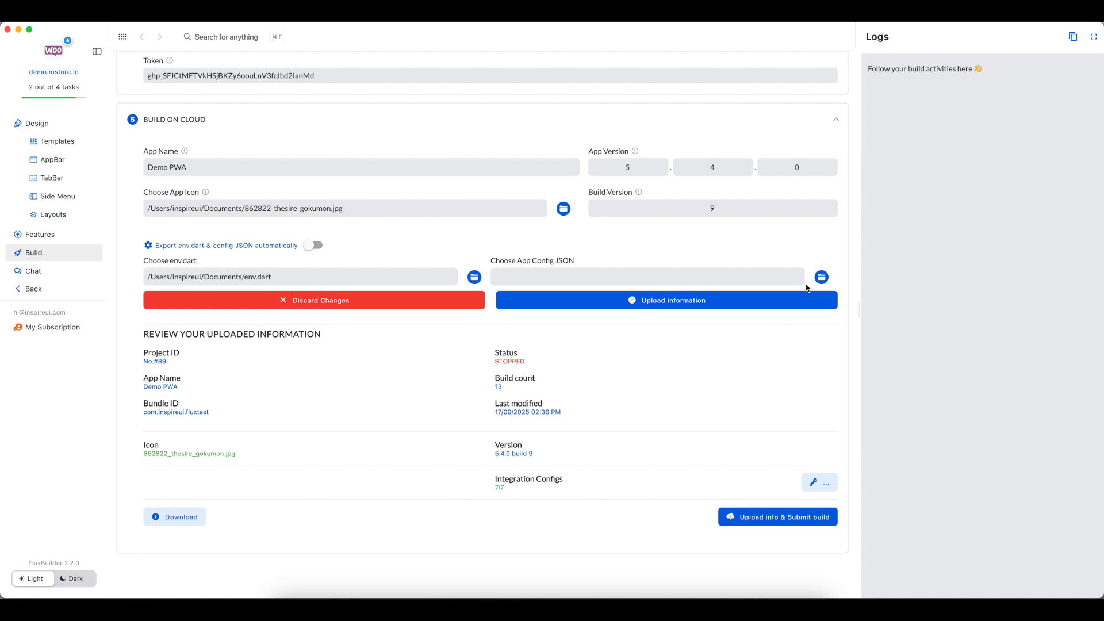
pyautogui.click(822, 277)
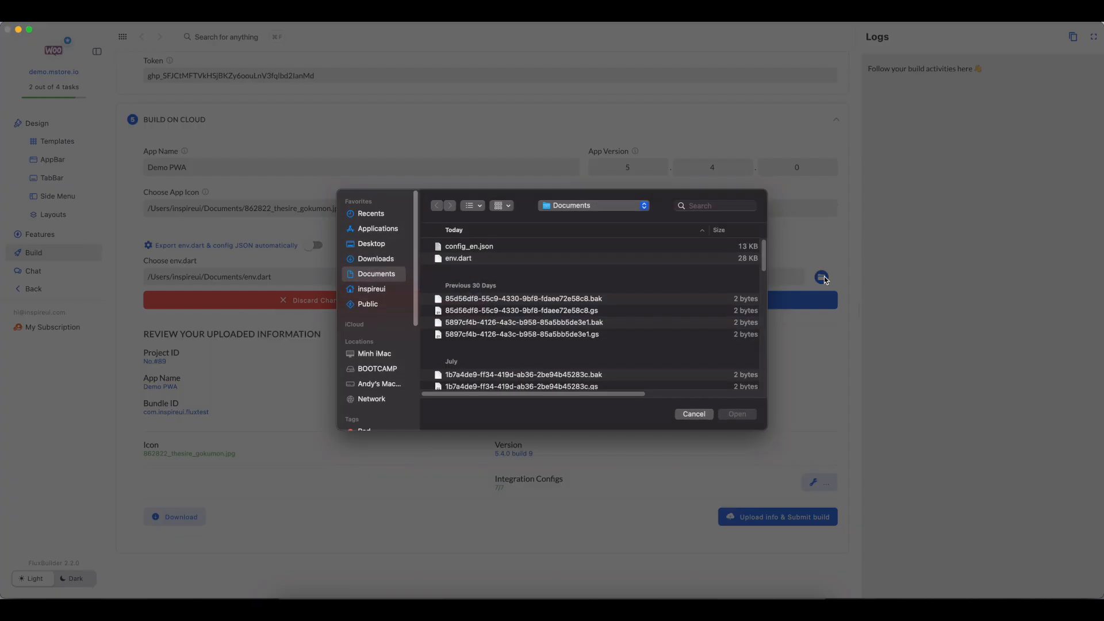
pyautogui.click(578, 247)
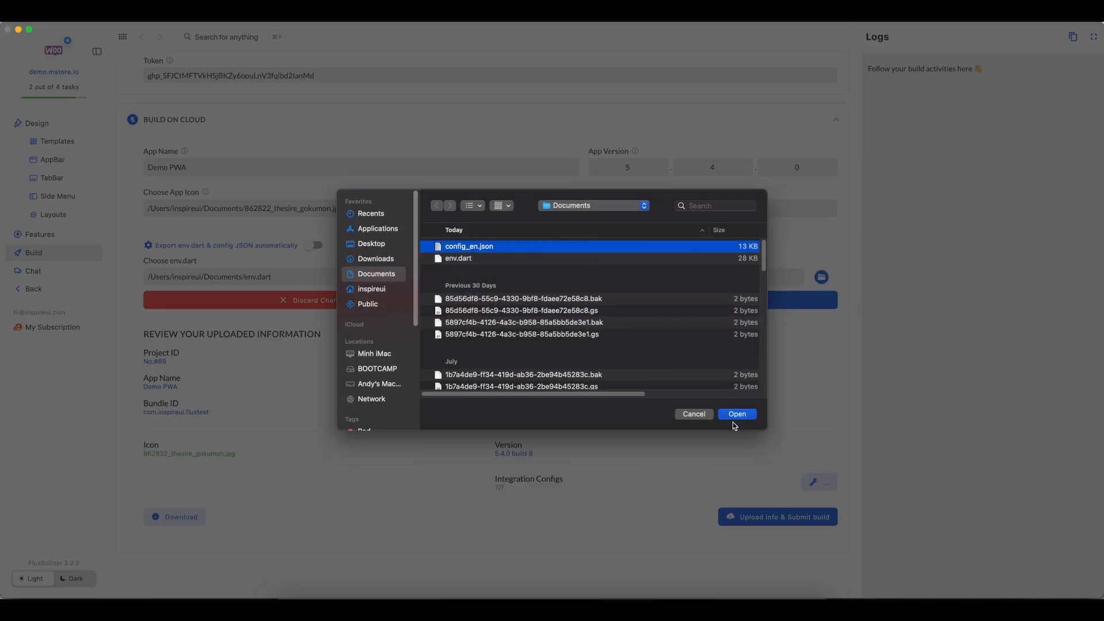
pyautogui.click(739, 416)
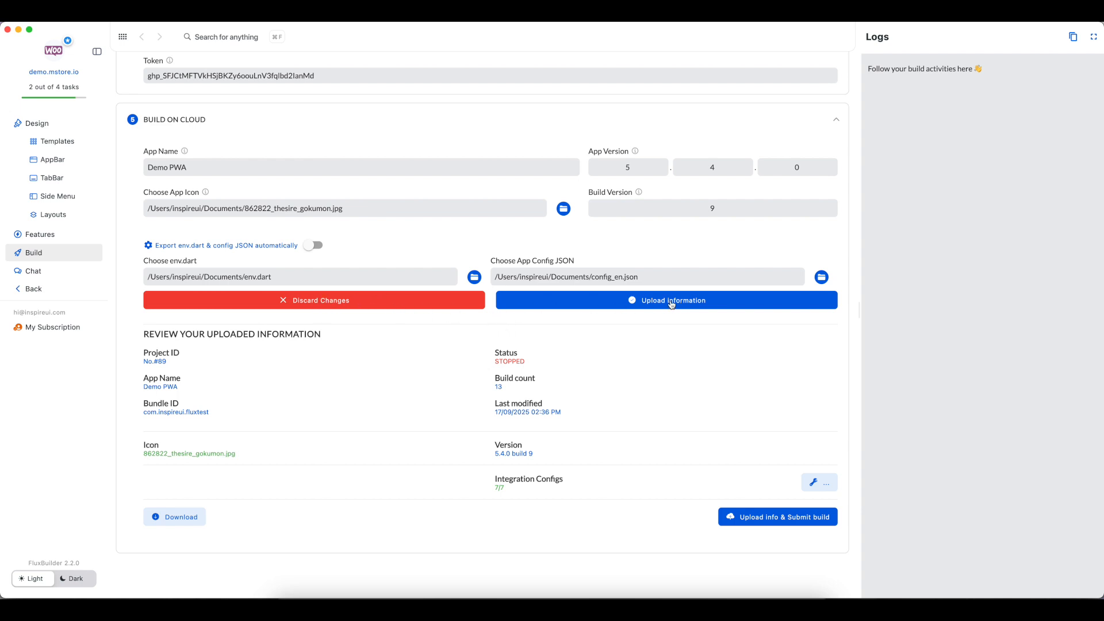
# Upload the app information to the cloud and submit the build.
pyautogui.click(672, 300)
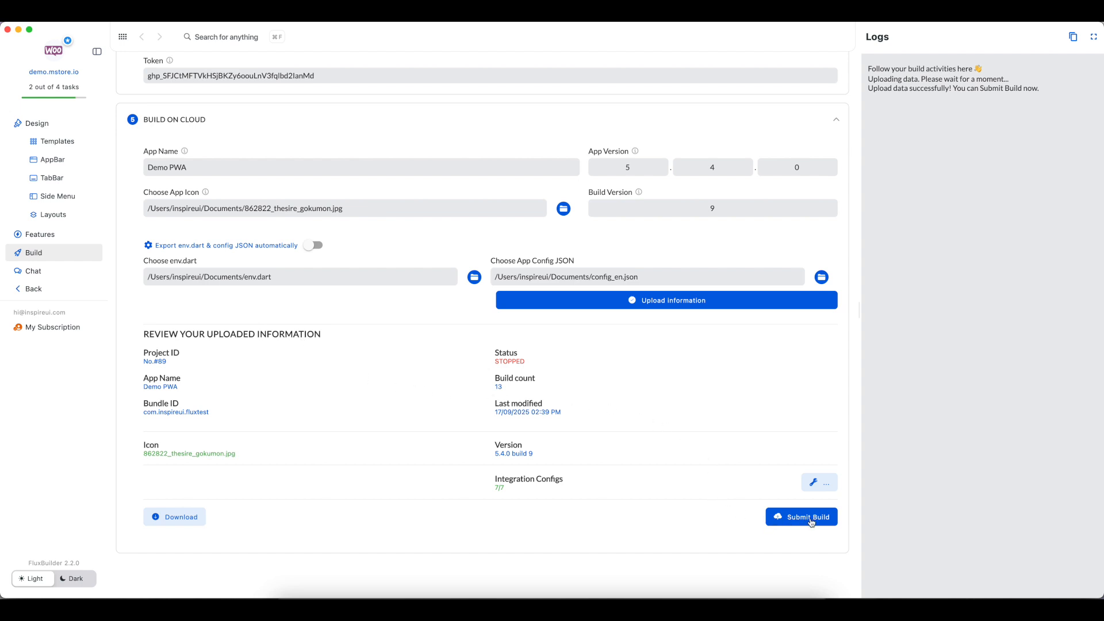
pyautogui.click(811, 520)
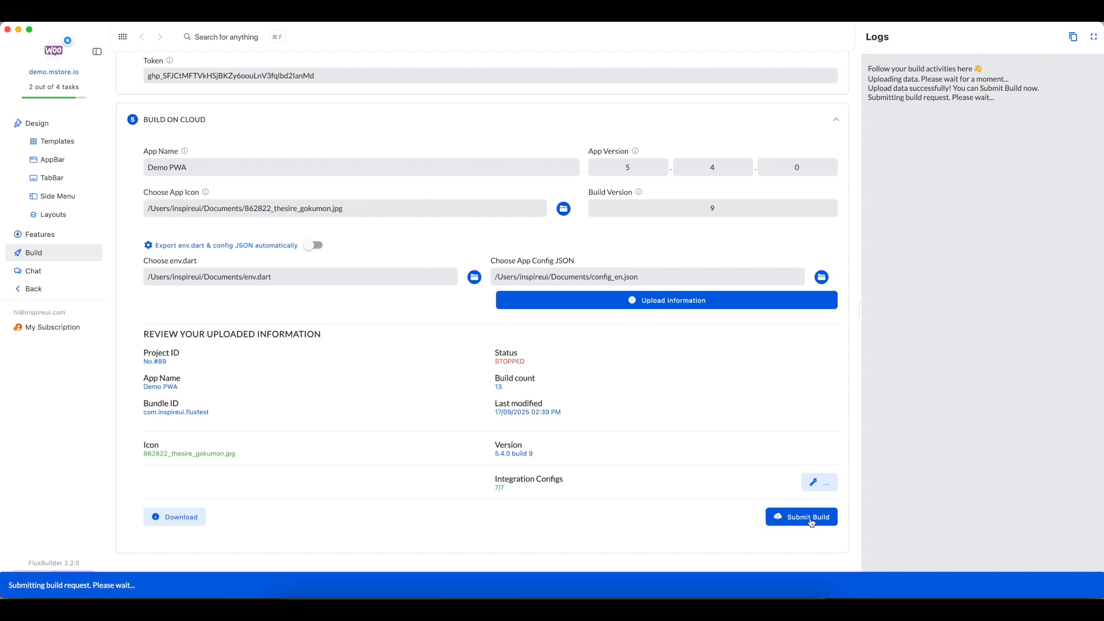